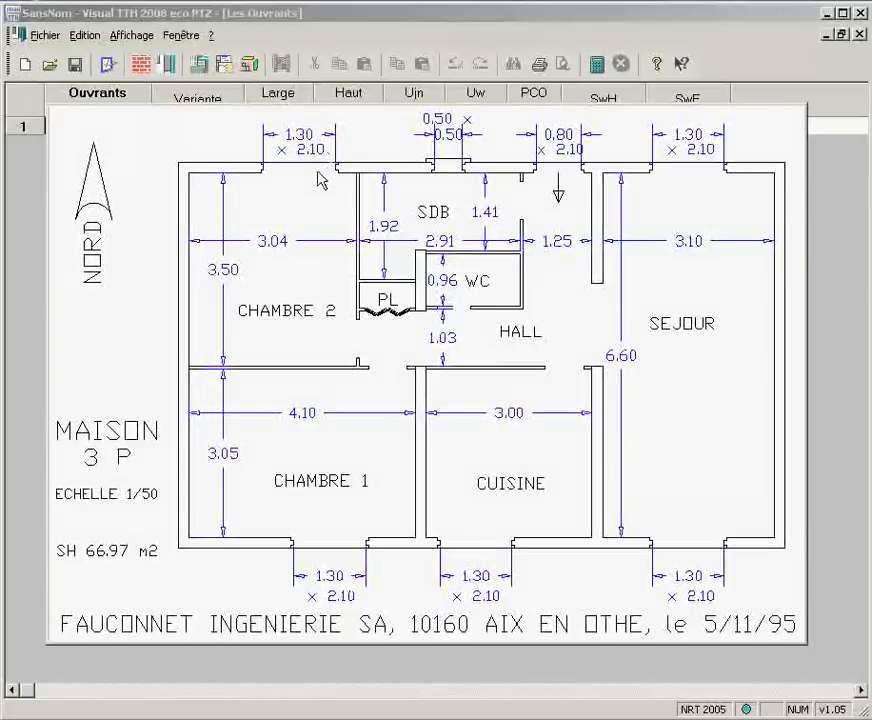
- Create a new opening named PF_130x210, 1.300 m wide and 2.100 m high, in wooden casement or sliding joinery
left_click(109, 101)
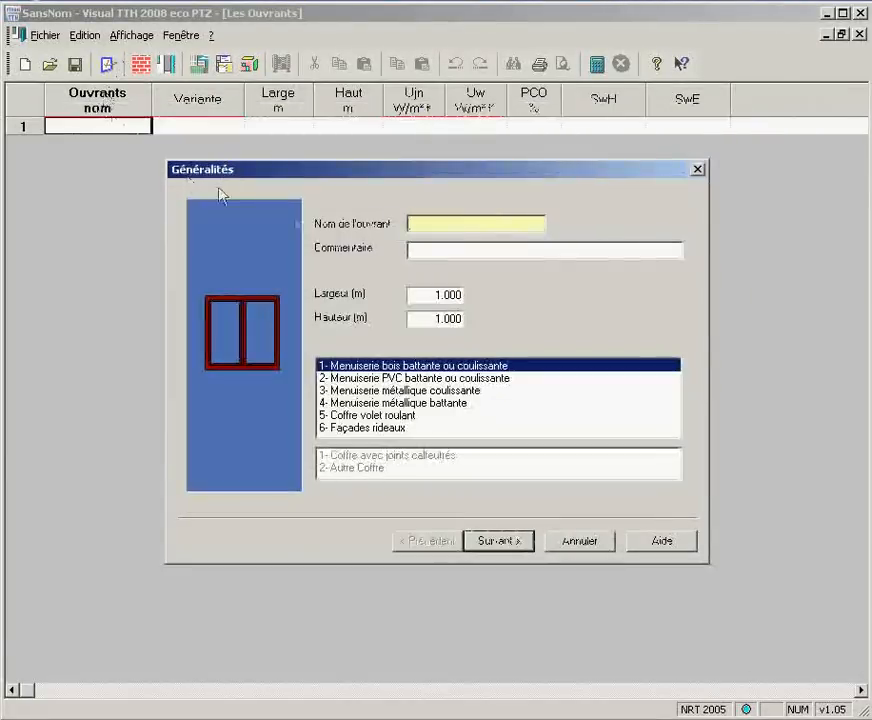
type("PF_130x210")
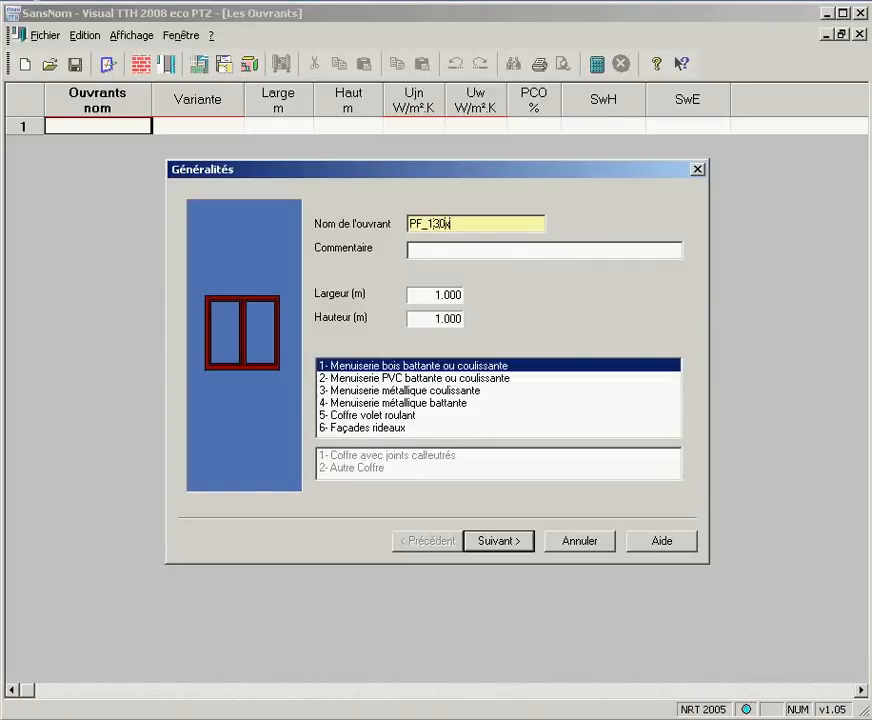
left_click(422, 293)
left_click(422, 293)
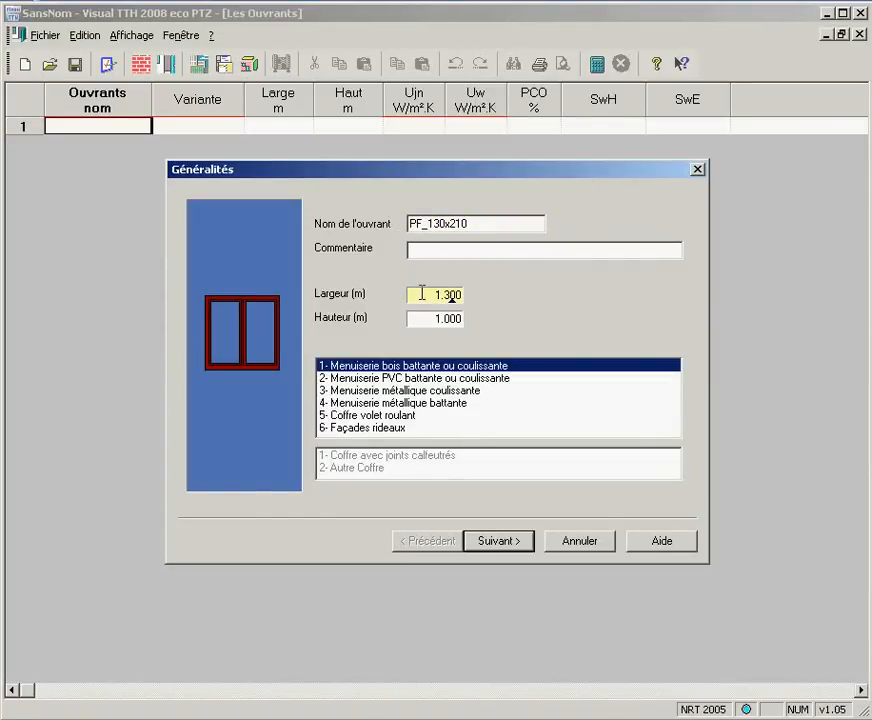
key("Tab")
type("2")
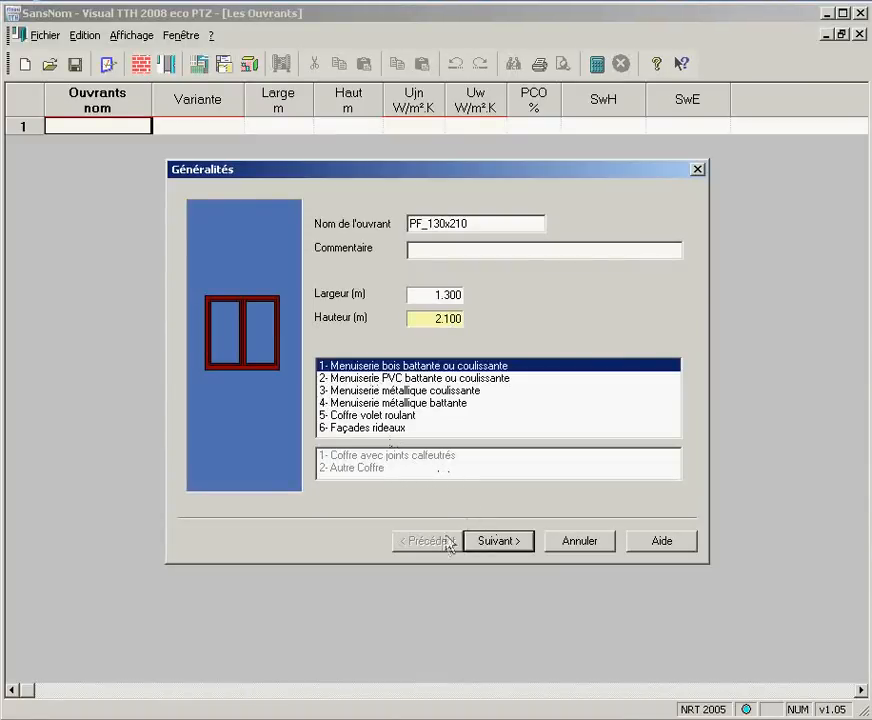
left_click(518, 543)
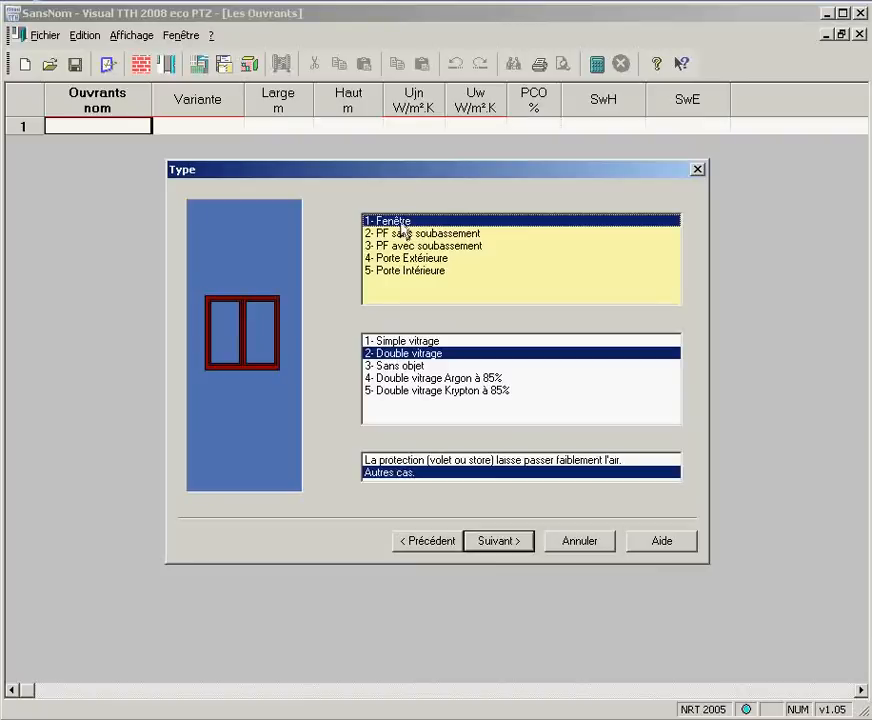
- Define the opening's type as PF sans soubassement with Simple vitrage
left_click(403, 234)
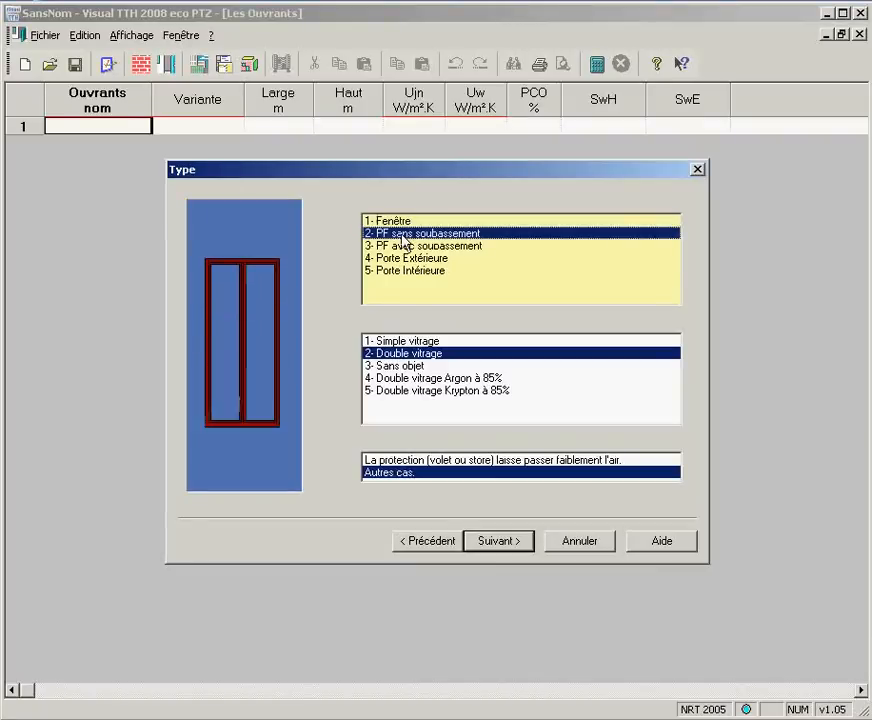
left_click(426, 346)
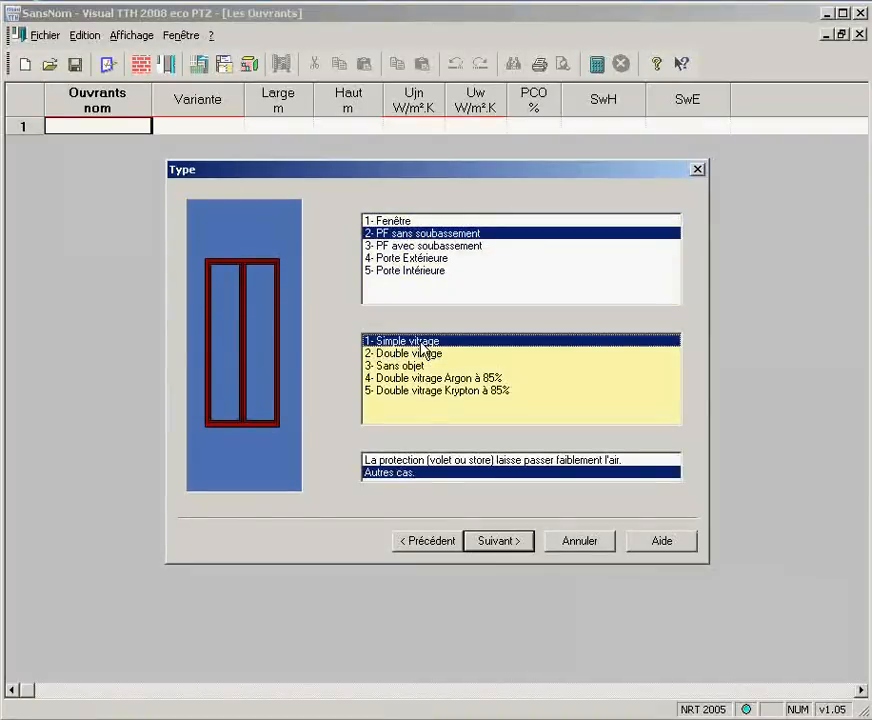
left_click(496, 542)
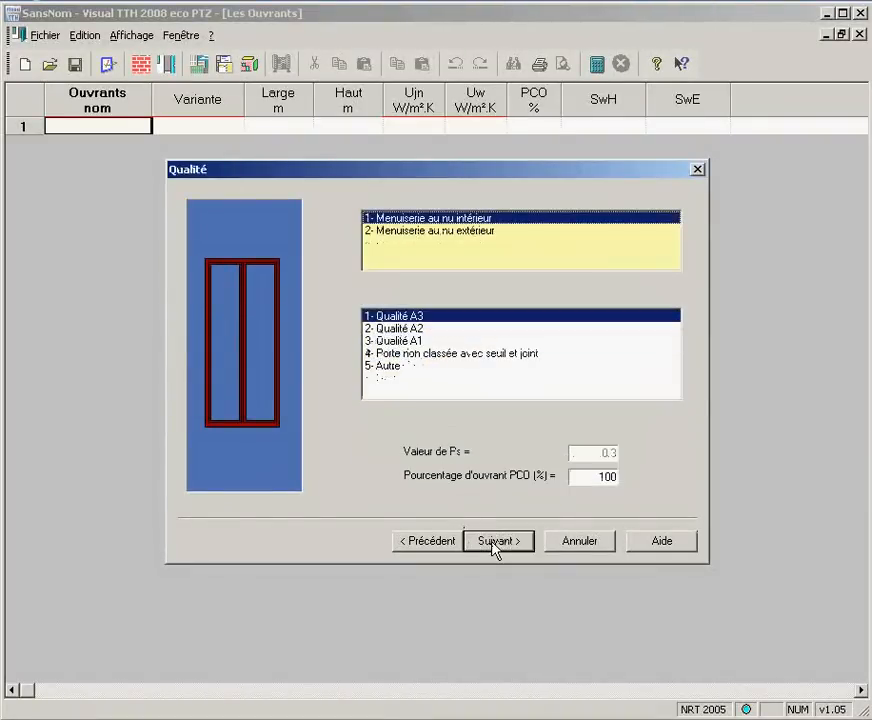
- Set Qualité A1 and Menuiserie au nu intérieur, and finish with the library entry "PF avec soubassement SV, Bois, Ss volet"
left_click(426, 341)
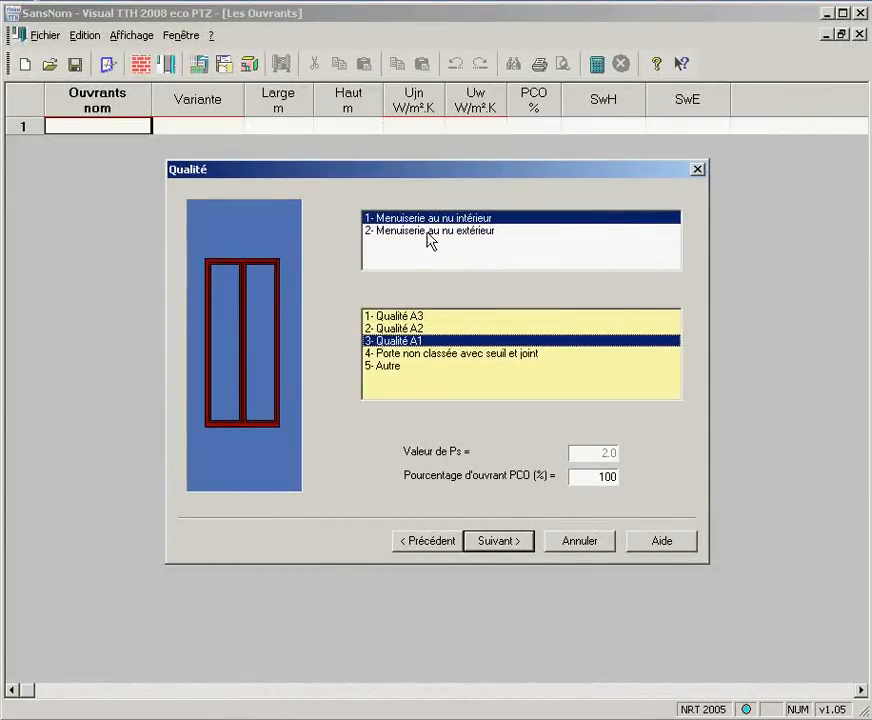
left_click(430, 232)
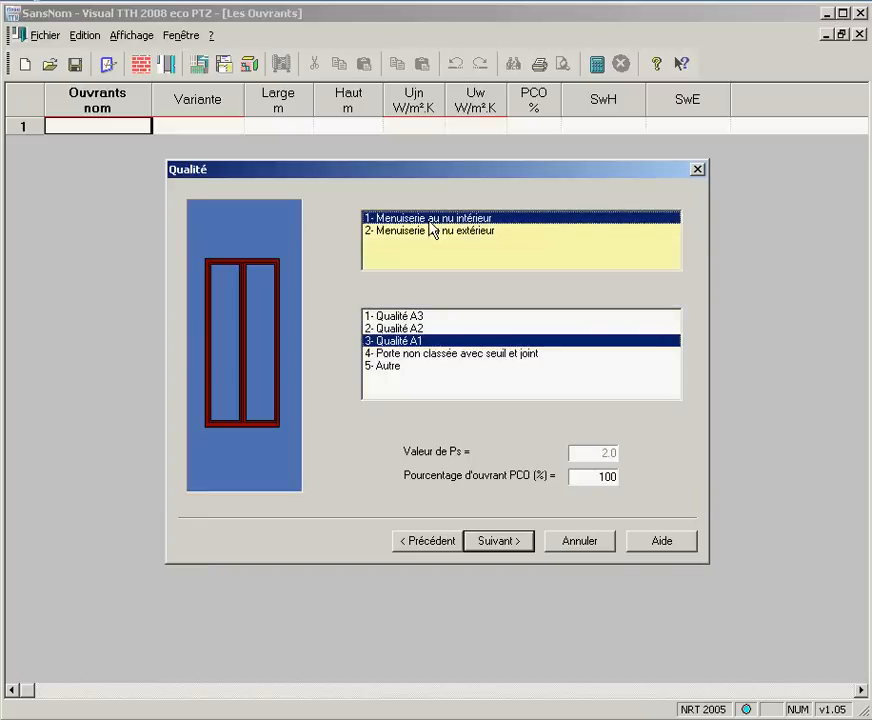
left_click(511, 542)
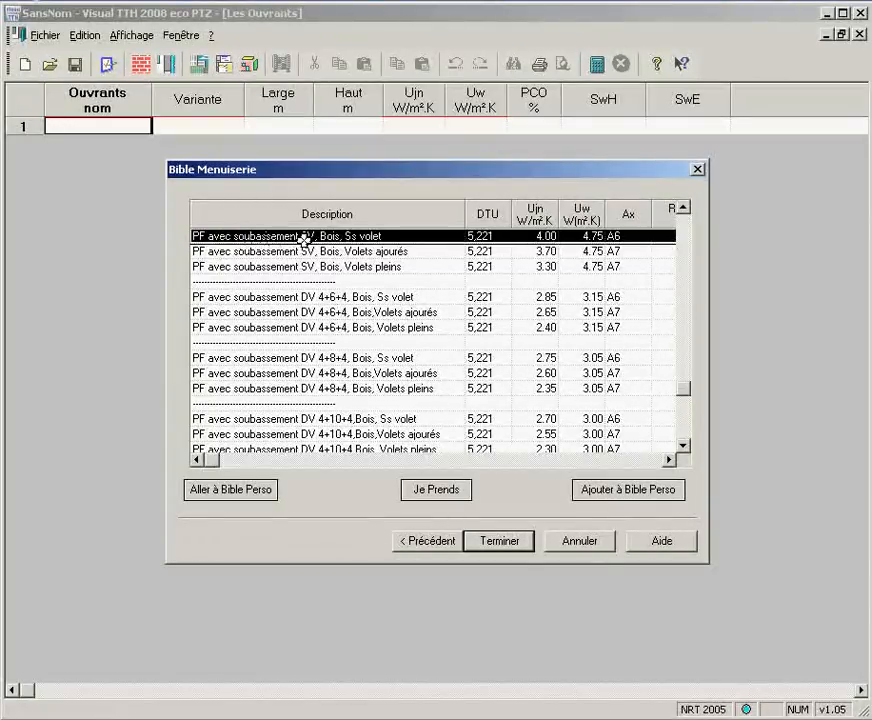
left_click(447, 494)
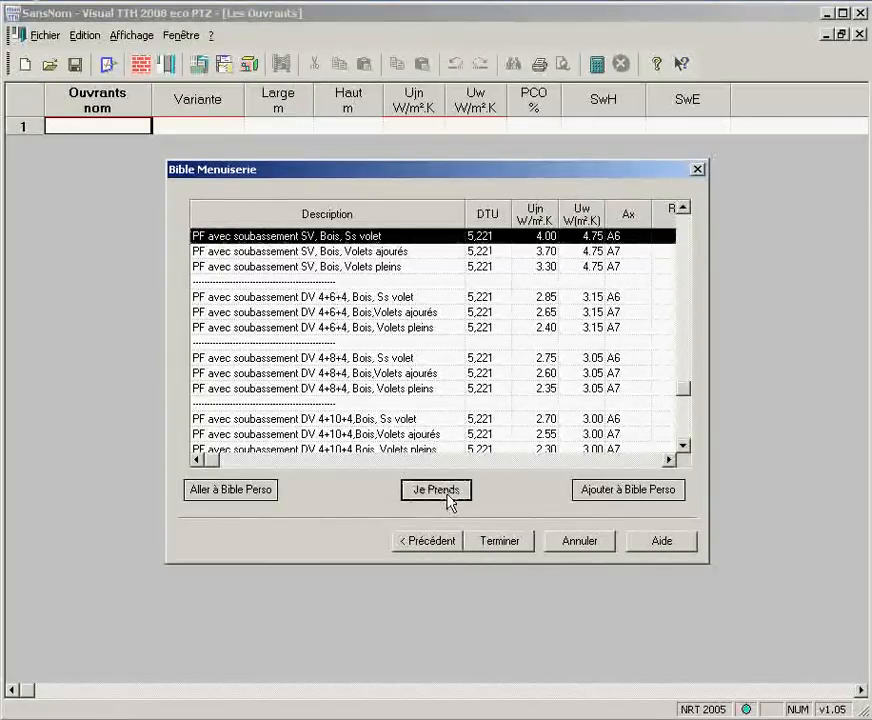
left_click(500, 553)
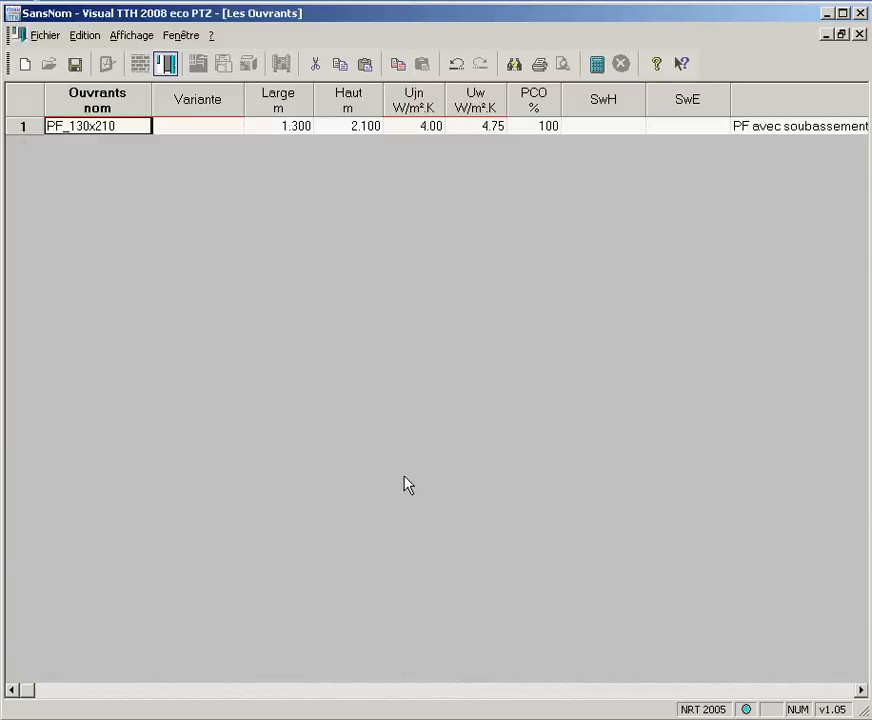
- Assign the variant "I - Initial uniquement" to the PF_130x210 opening in row 1
key("Down")
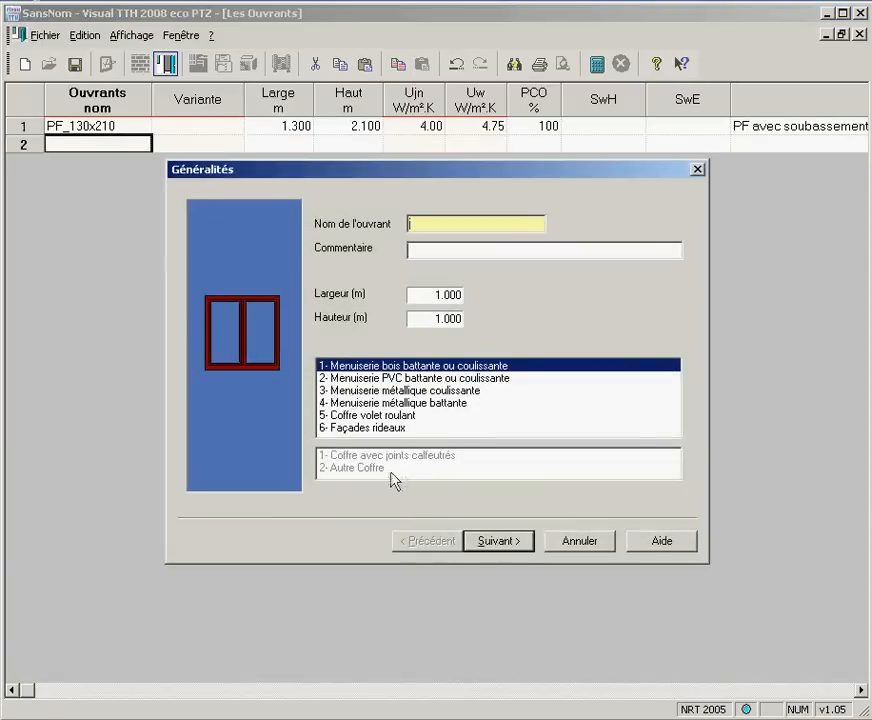
key("Escape")
left_click(190, 130)
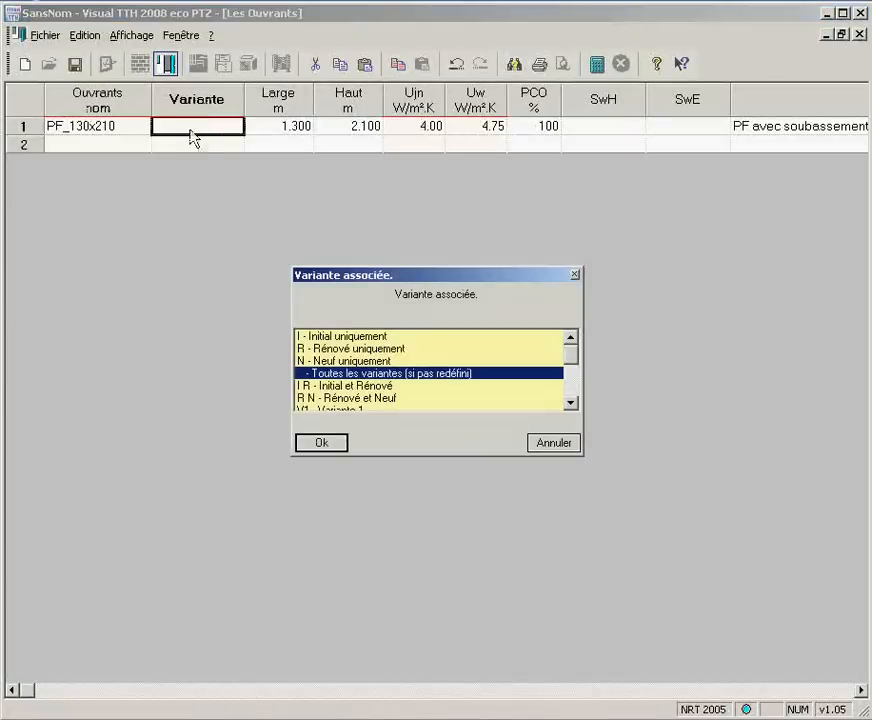
left_click(345, 339)
left_click(322, 445)
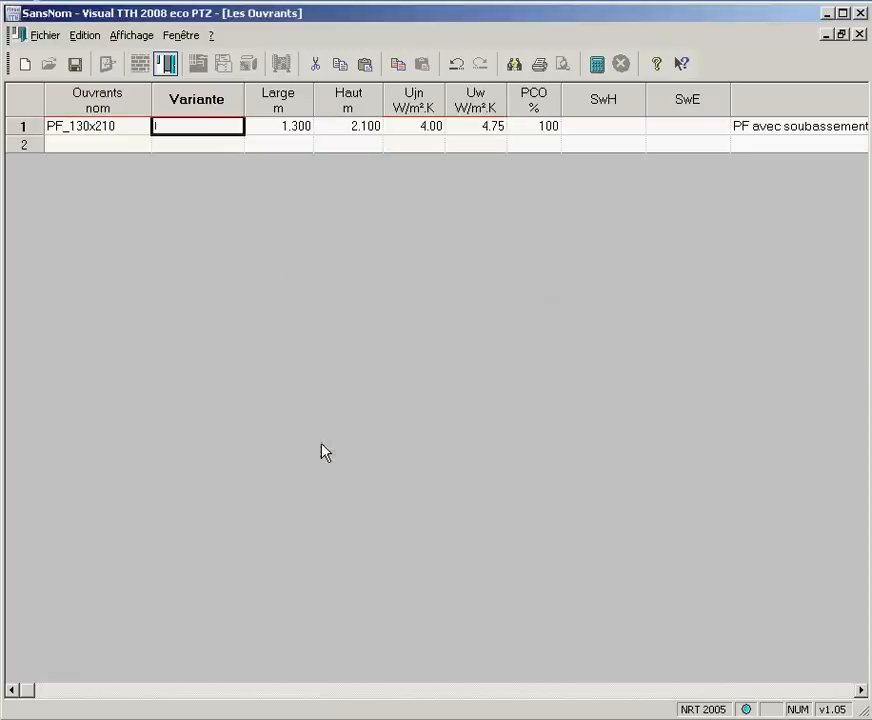
- Copy the whole PF_130x210 row and insert it into row 2 with its variant changed to "R - Rénové uniquement"
left_click(92, 127)
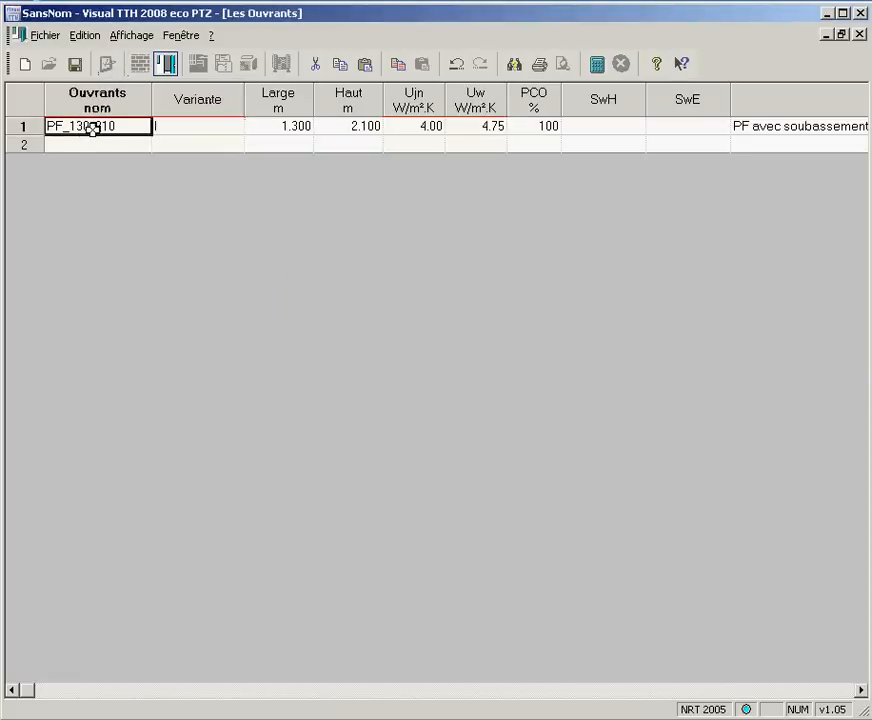
right_click(92, 127)
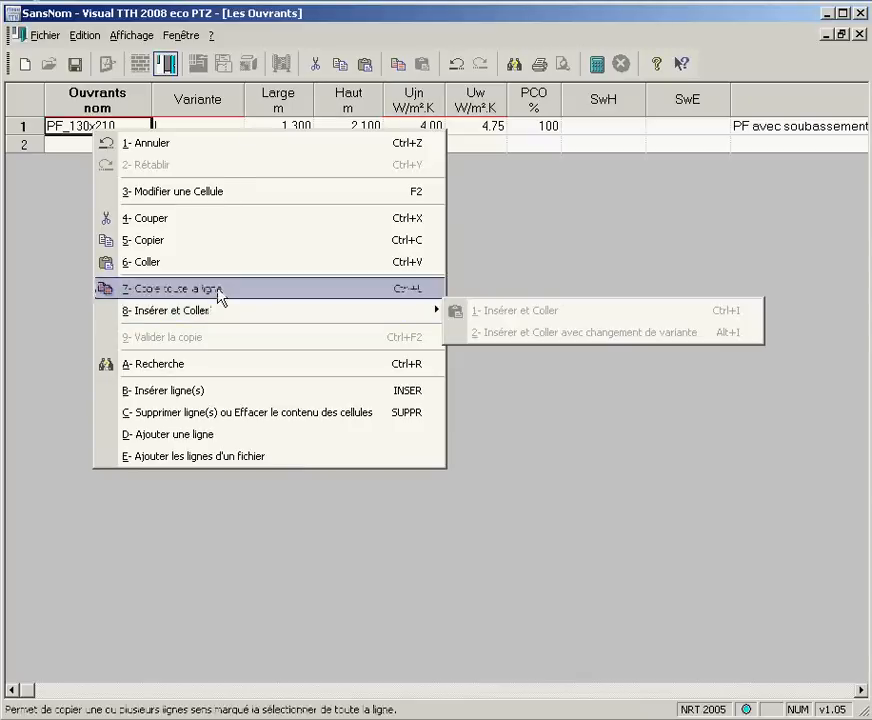
left_click(218, 290)
left_click(92, 143)
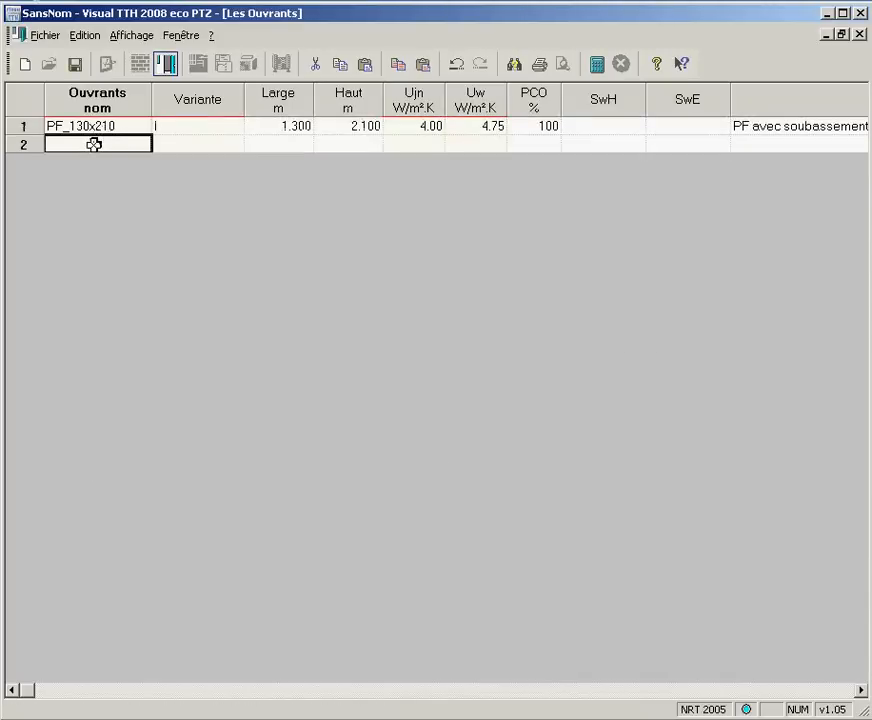
right_click(95, 147)
mouse_move(241, 326)
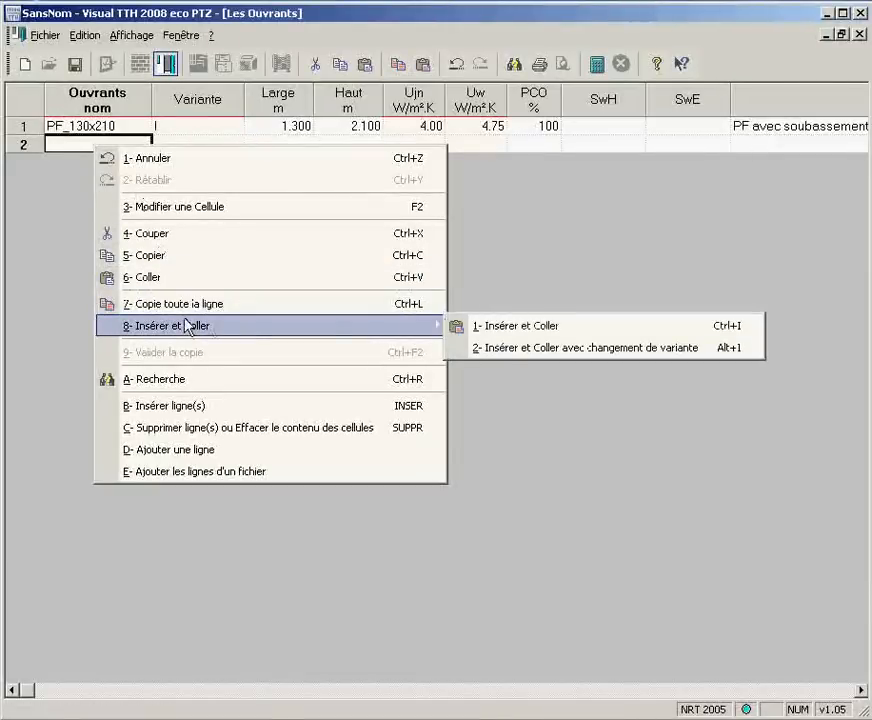
left_click(500, 348)
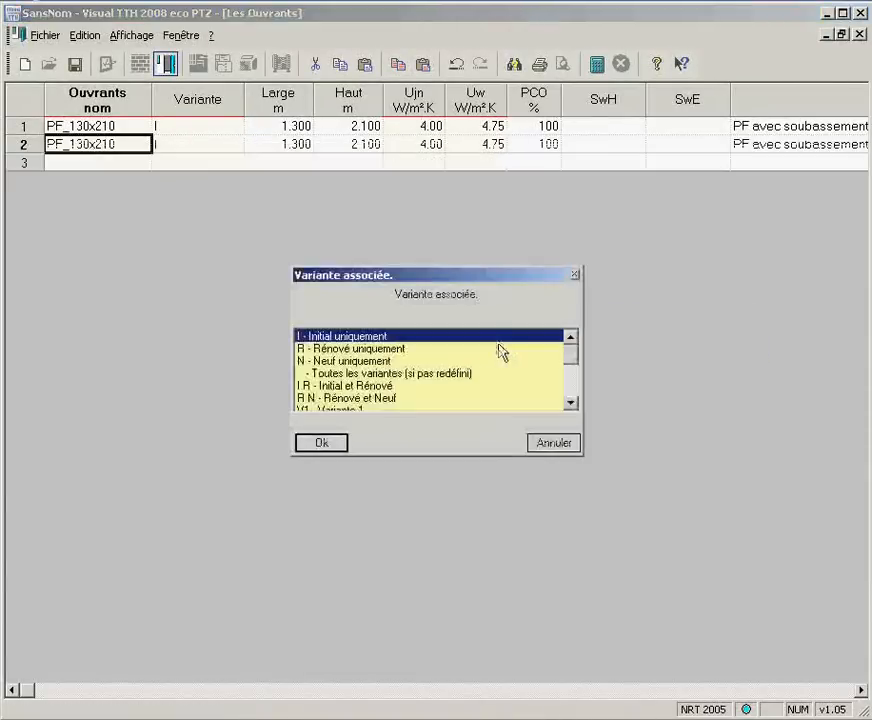
left_click(370, 349)
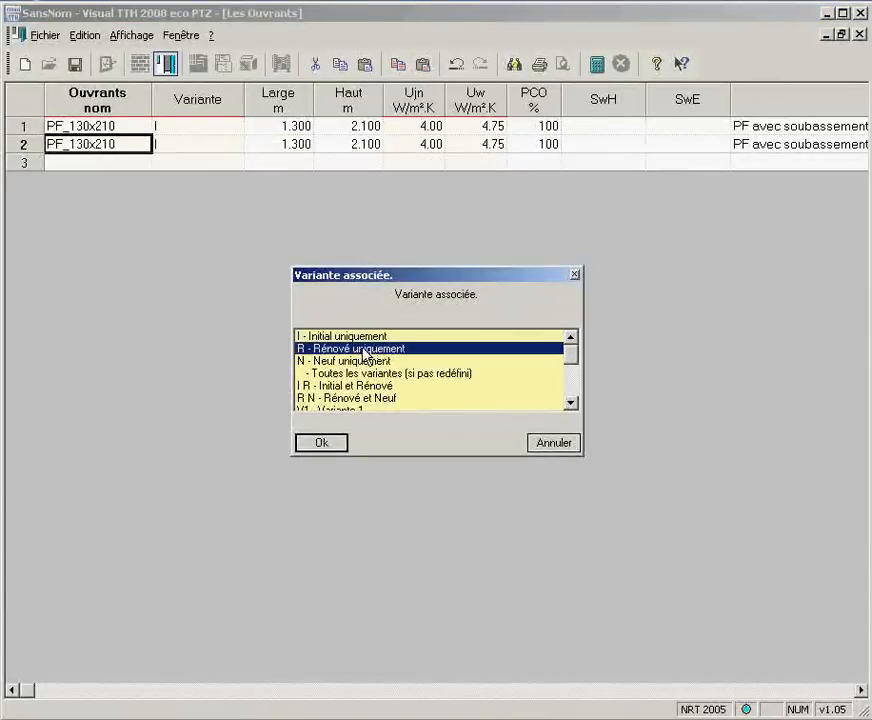
left_click(321, 445)
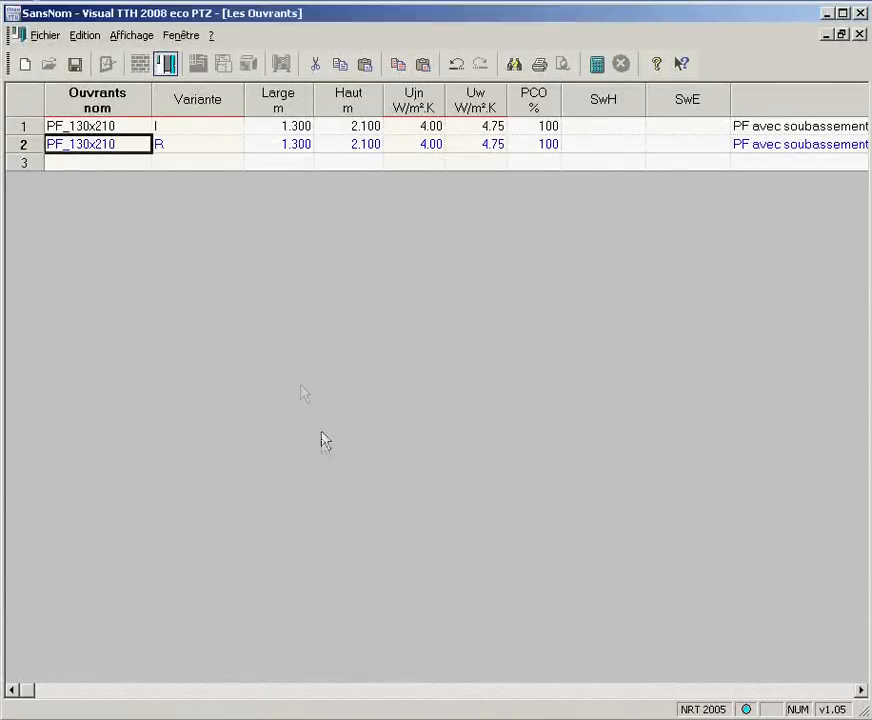
- Replace the R variant's joinery with the library entry "PFbattant,PVC,DV 4/16/4,PE,Air,Vol.PVC ou Bois", replacing its comment too
double_click(90, 143)
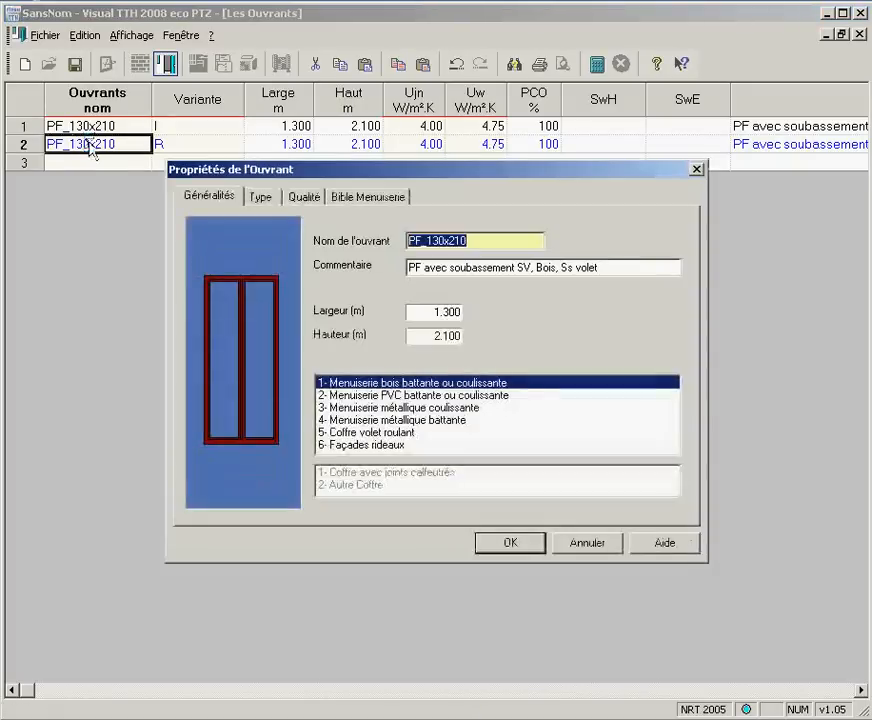
left_click(369, 198)
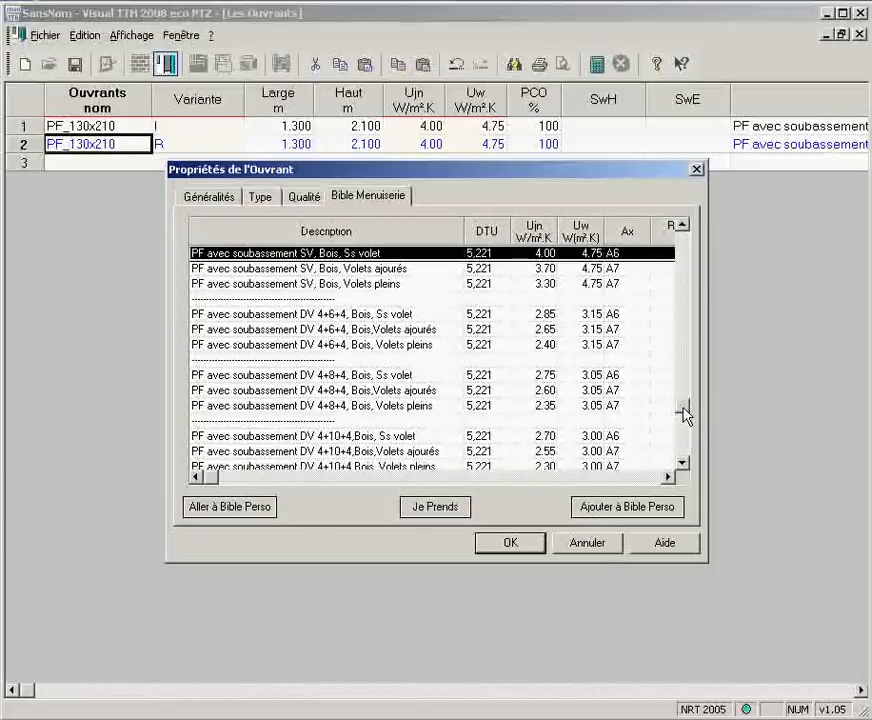
left_click_drag(682, 404, 681, 335)
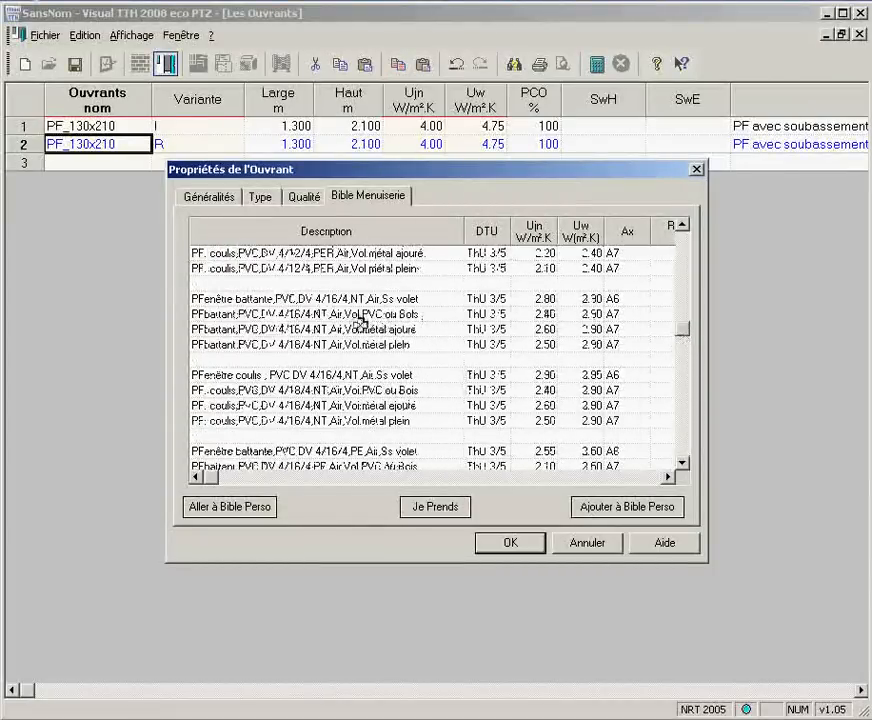
left_click(354, 316)
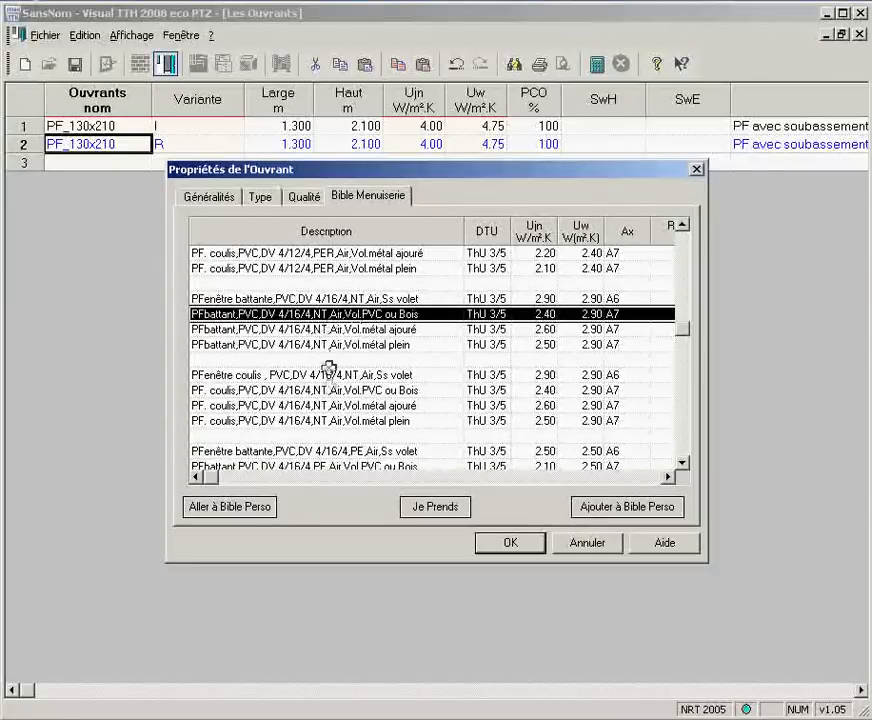
left_click(308, 391)
scroll(330, 394, "down", 2)
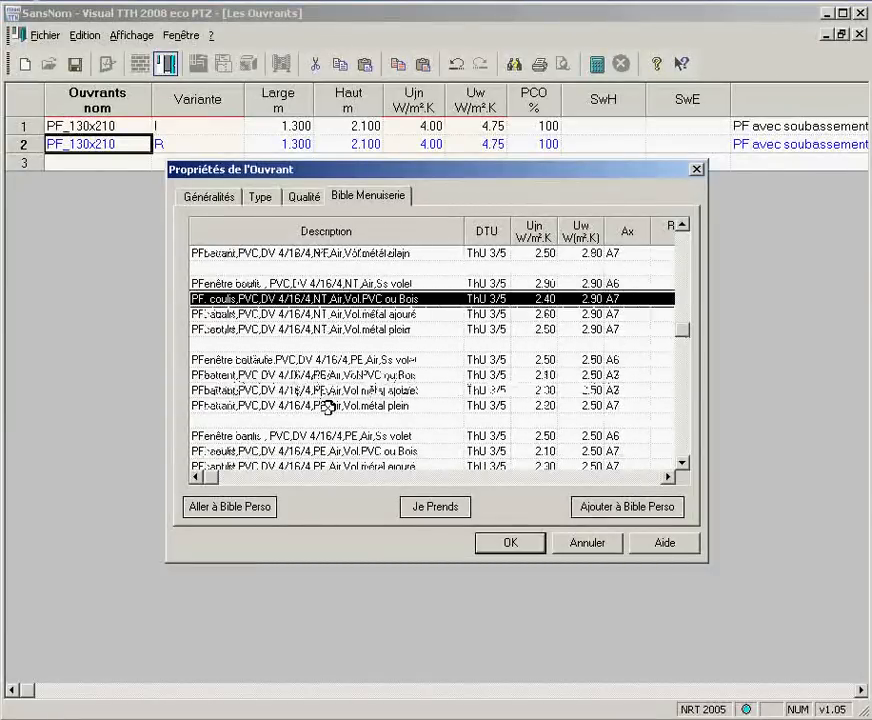
left_click(330, 376)
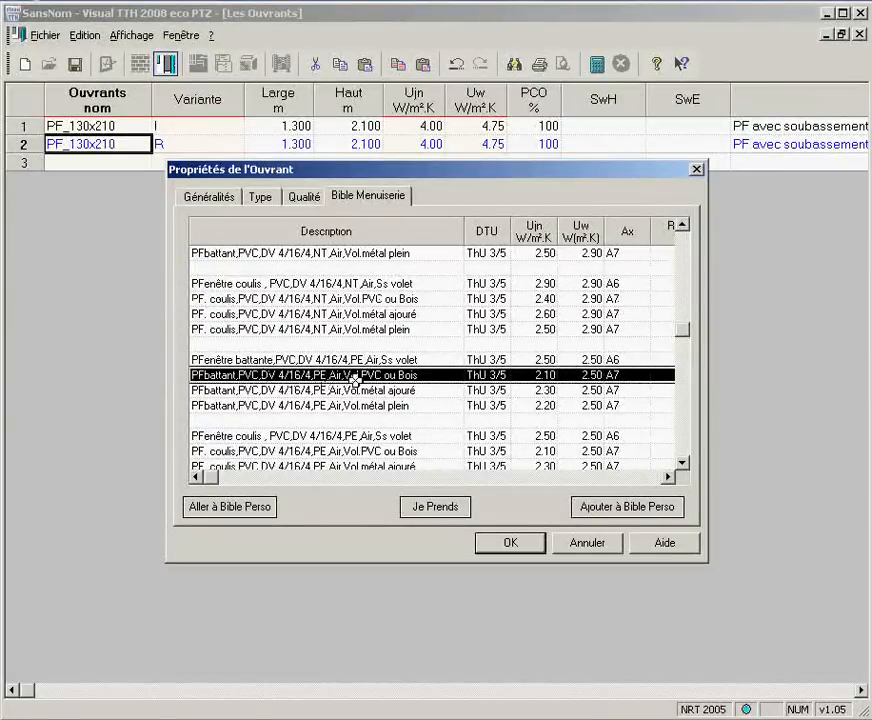
left_click(435, 507)
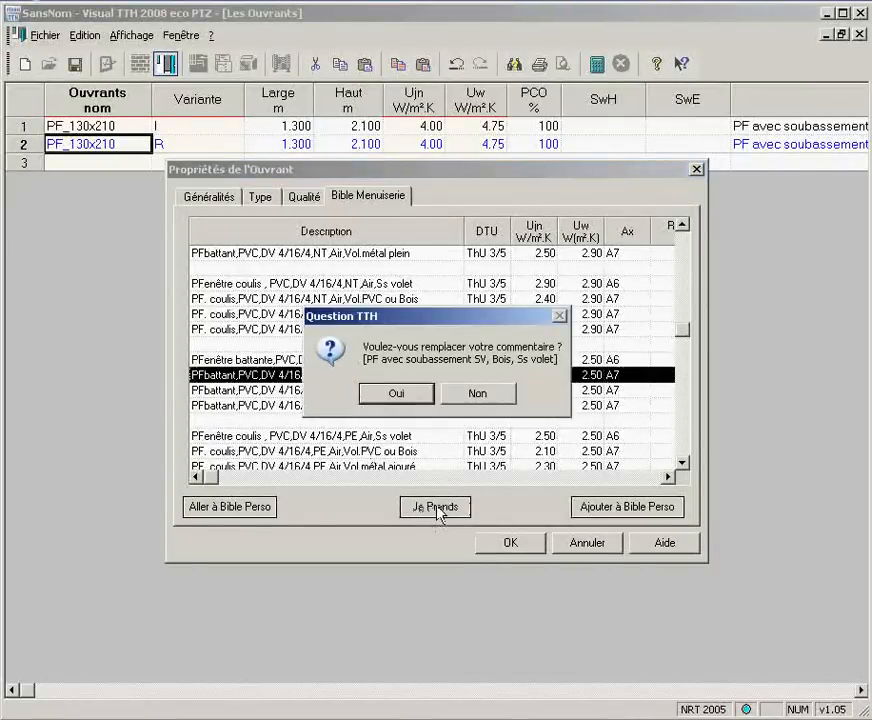
left_click(396, 394)
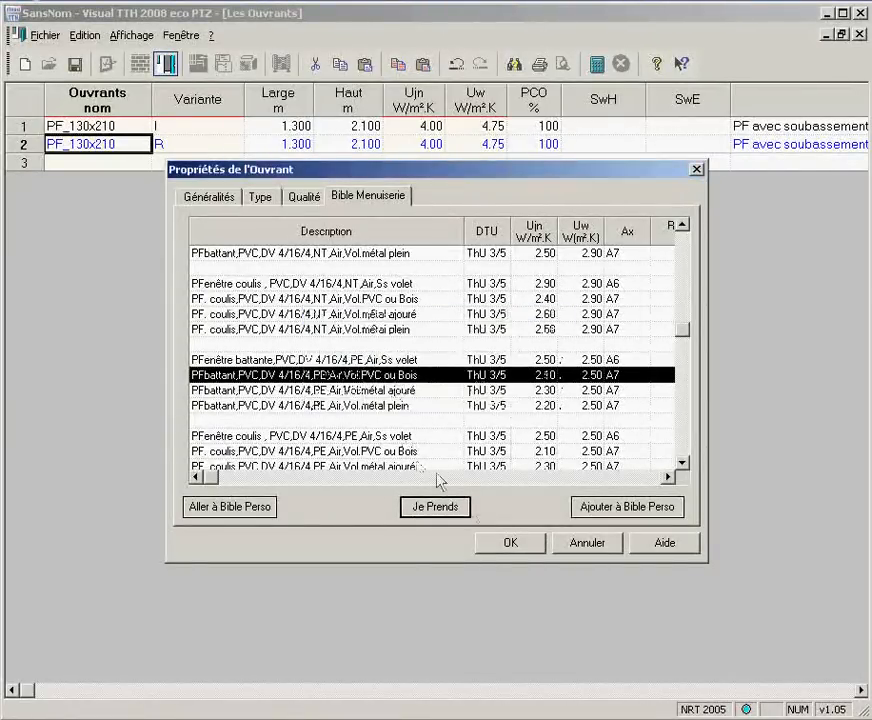
left_click(512, 543)
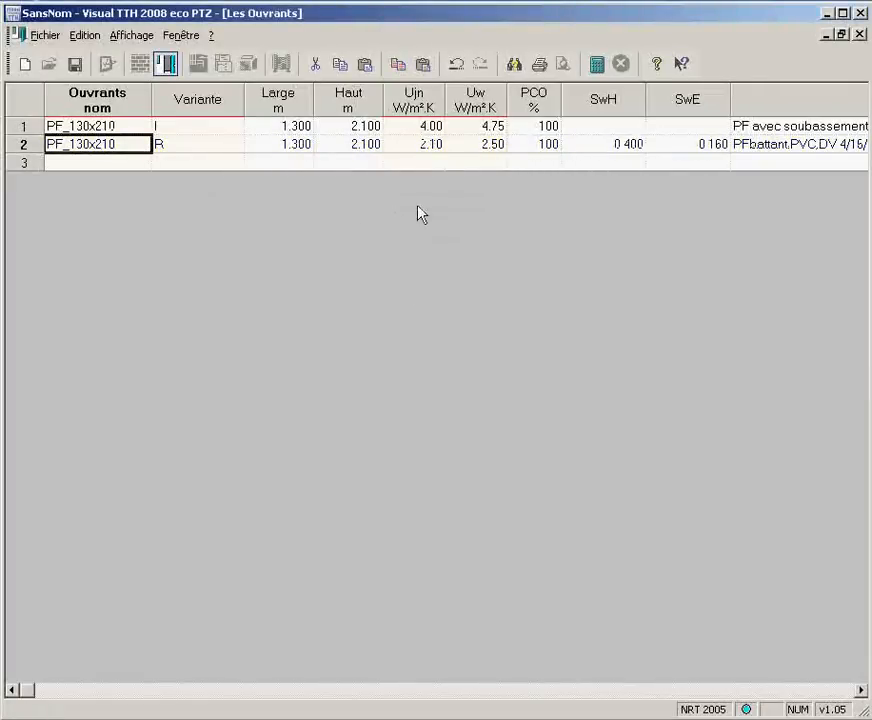
- Create a third opening named F_50x50, 0.5 m wide and 0.5 m high, with Menuiserie bois battante ou coulissante
left_click(123, 163)
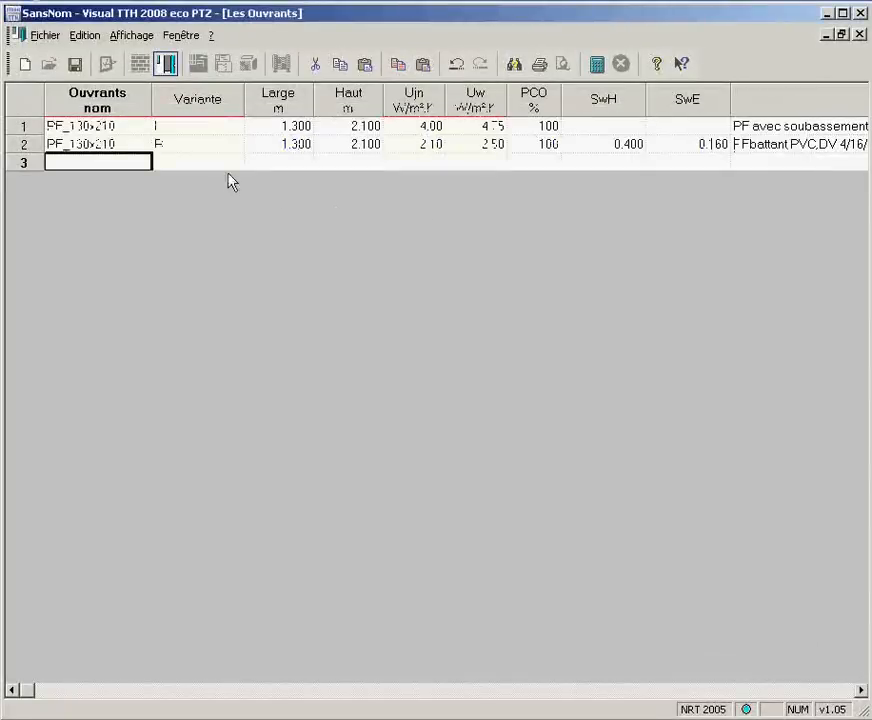
double_click(108, 162)
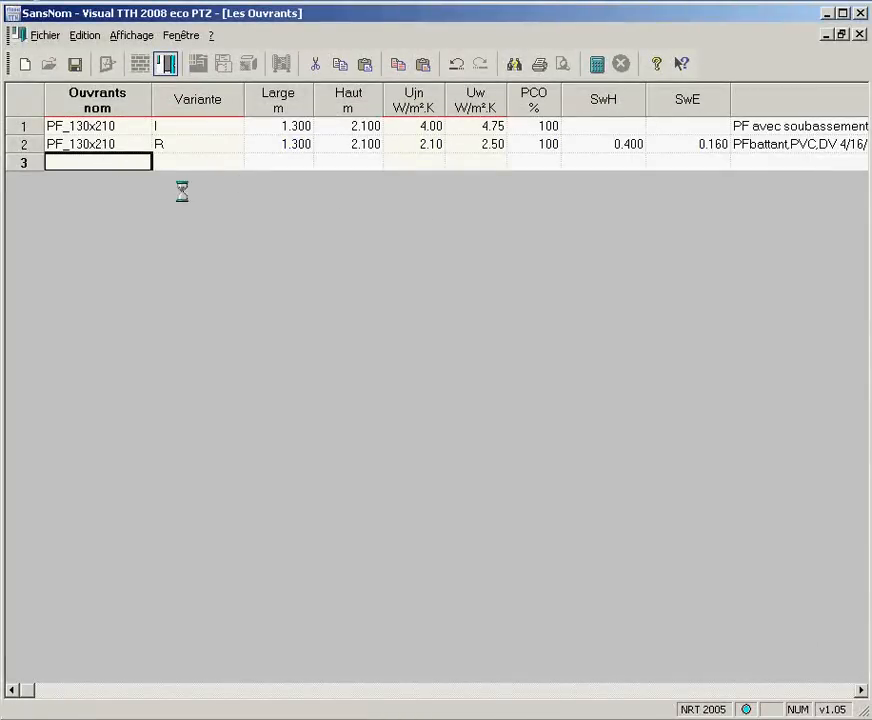
type("F")
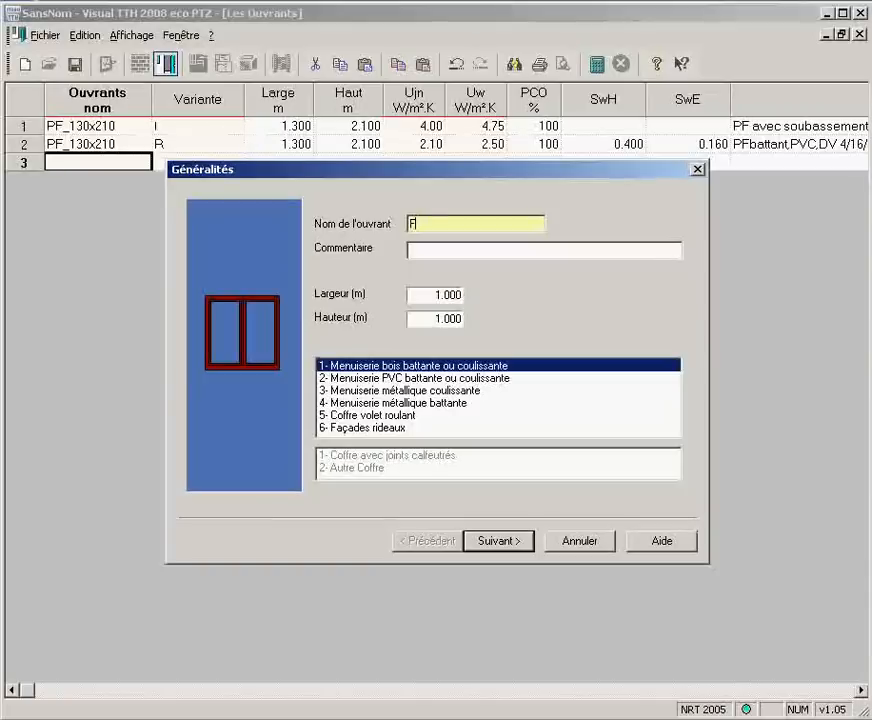
type("_50x")
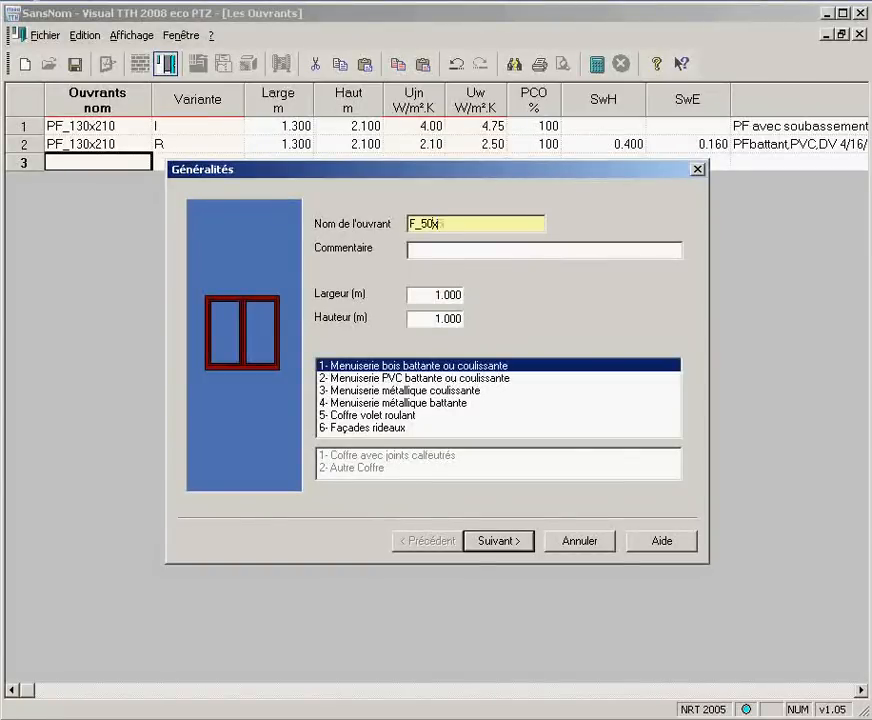
type("50")
key("Tab")
key("Tab")
type("0")
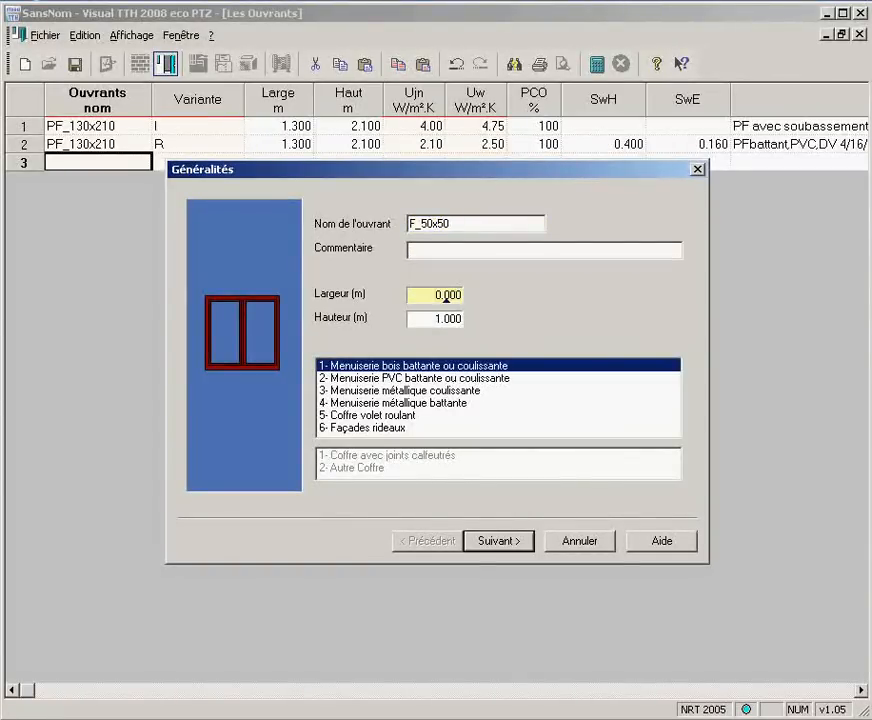
type(".5")
key("Tab")
type("0")
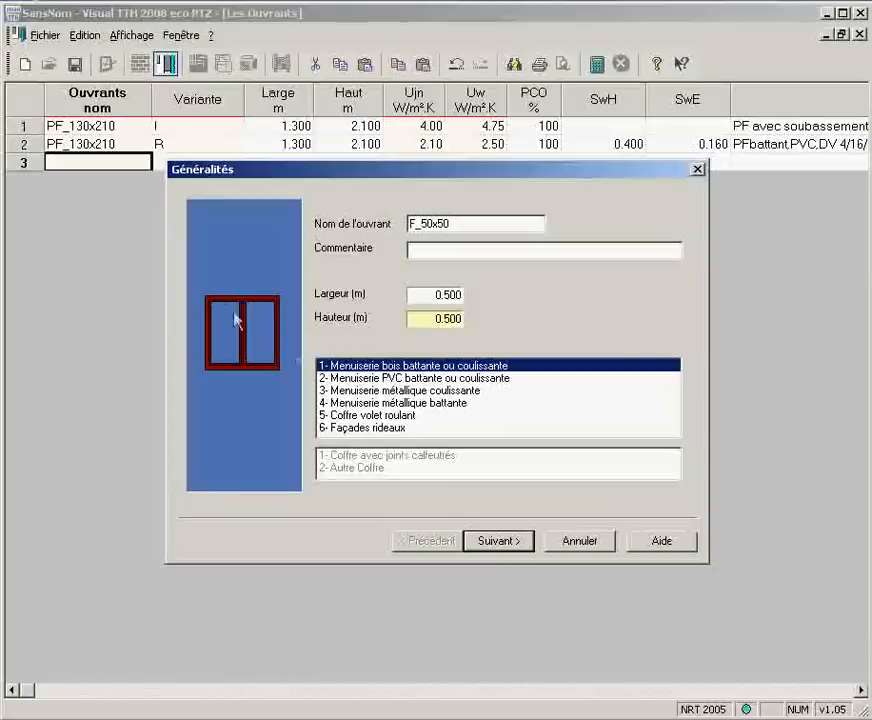
key("Tab")
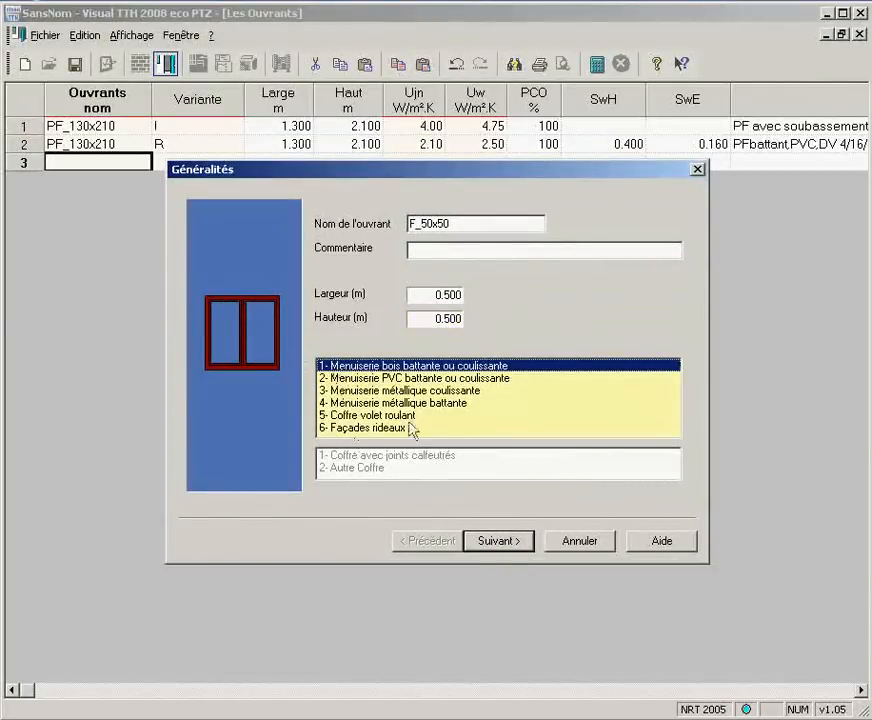
left_click(503, 546)
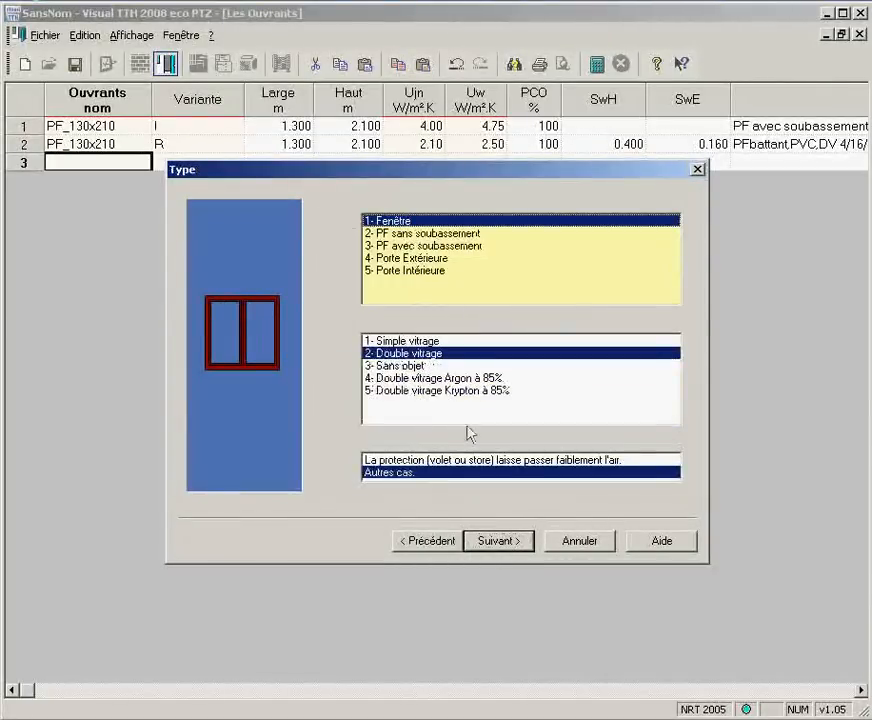
- Define F_50x50 as a Fenêtre with Simple vitrage and Qualité A1, finishing with the library entry "Fenêtre battante SV, Bois, Ss volet"
left_click(400, 342)
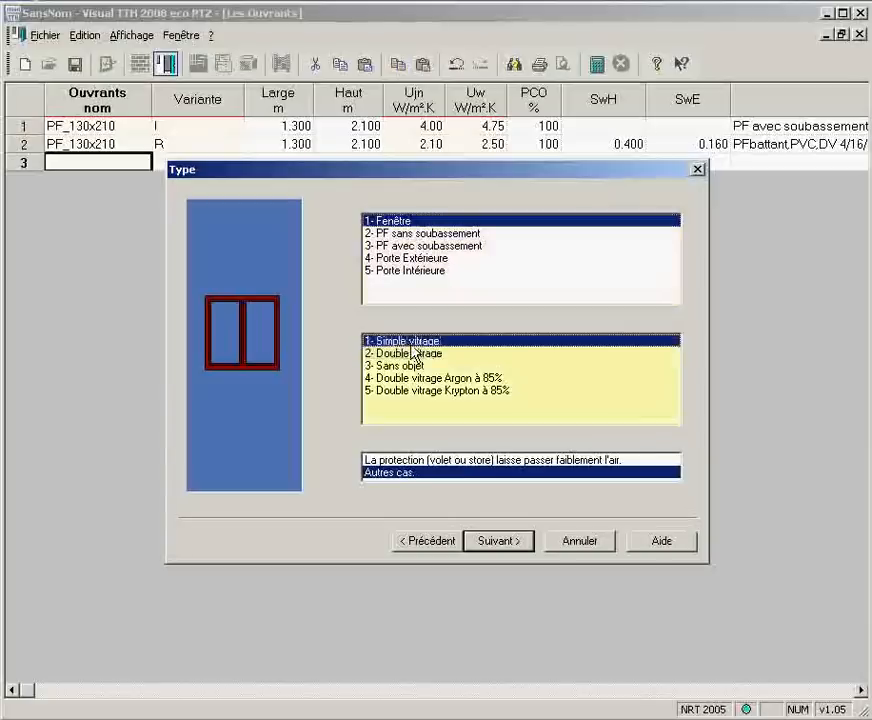
left_click(500, 542)
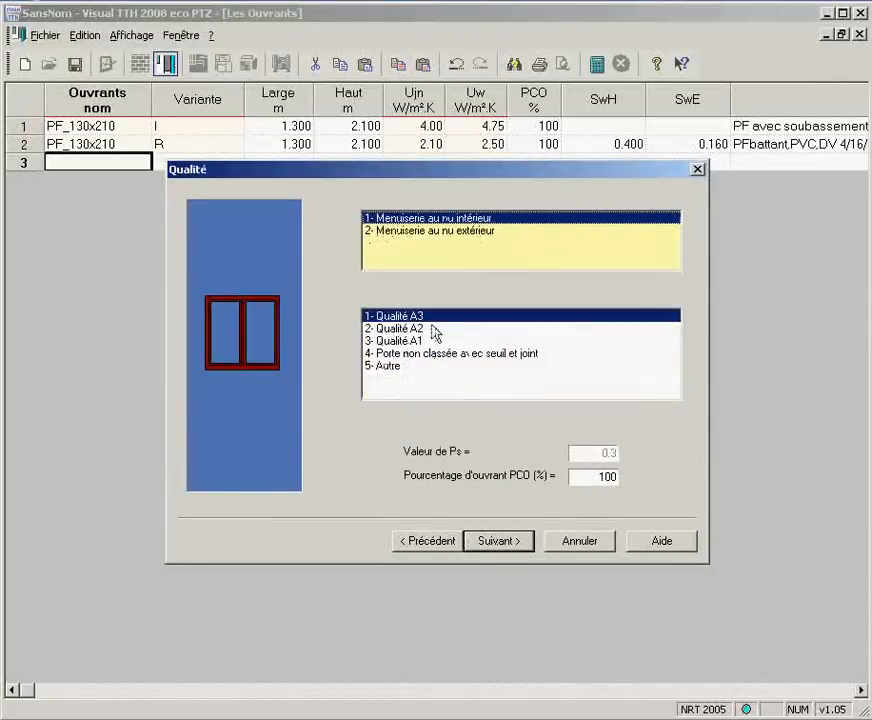
left_click(430, 341)
left_click(506, 541)
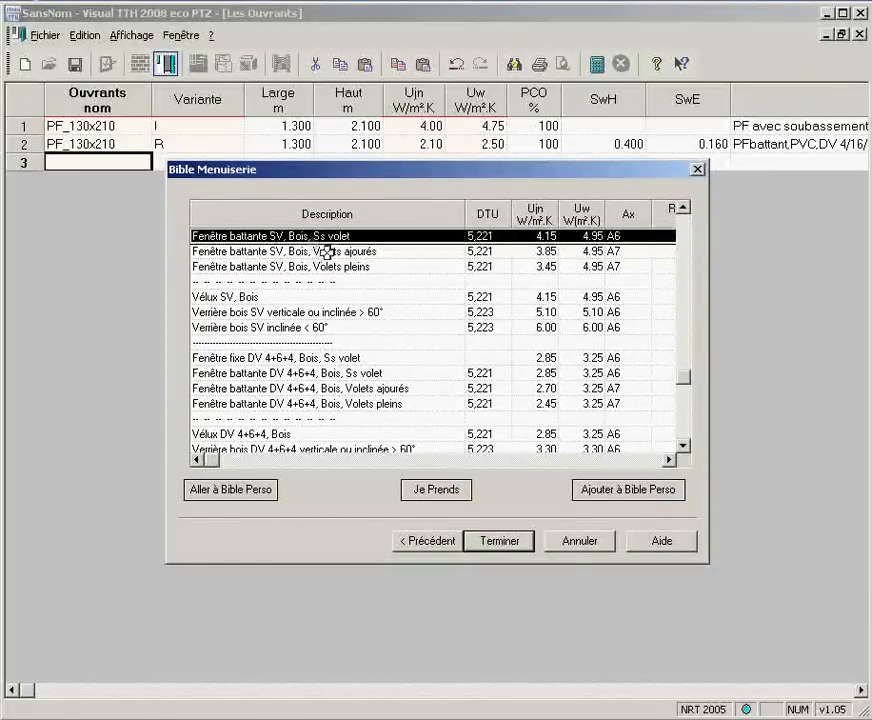
left_click(463, 496)
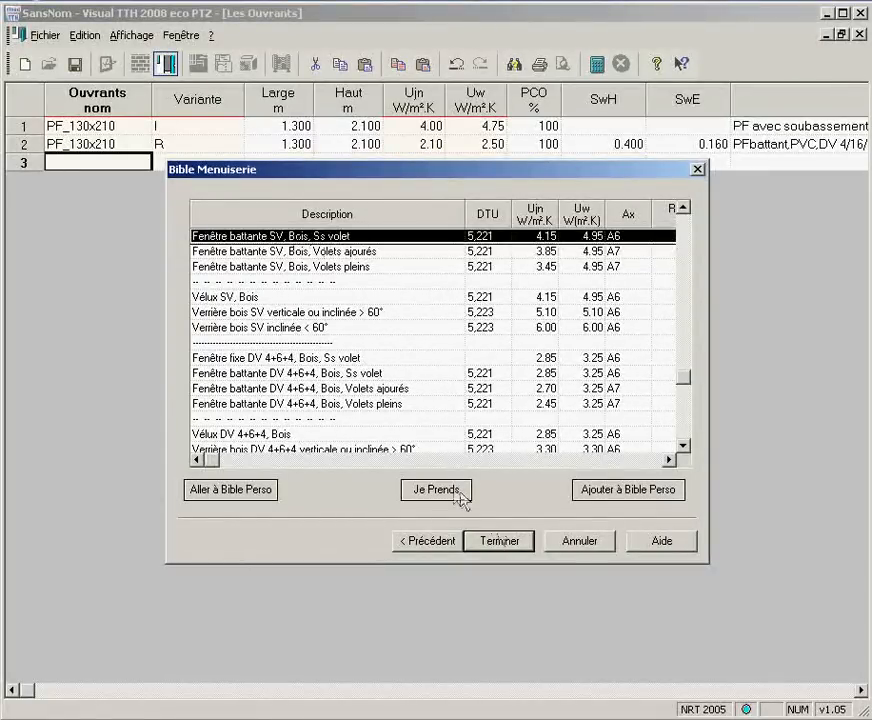
left_click(511, 542)
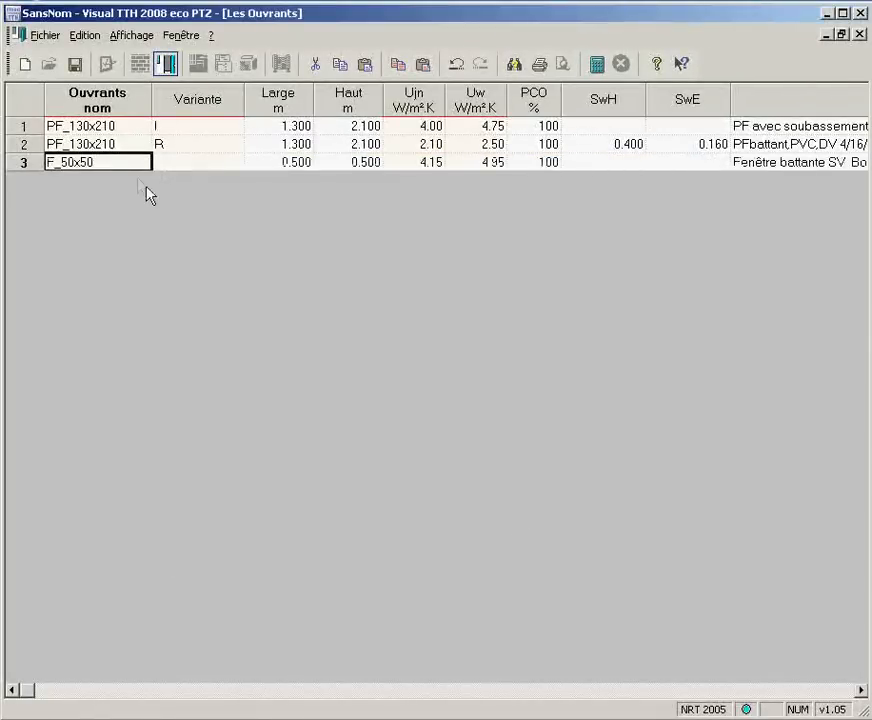
- Create a fourth opening named Pentree, 0.8 m wide and 2.1 m high, with Menuiserie bois battante ou coulissante
left_click(162, 162)
left_click(113, 161)
key("Down")
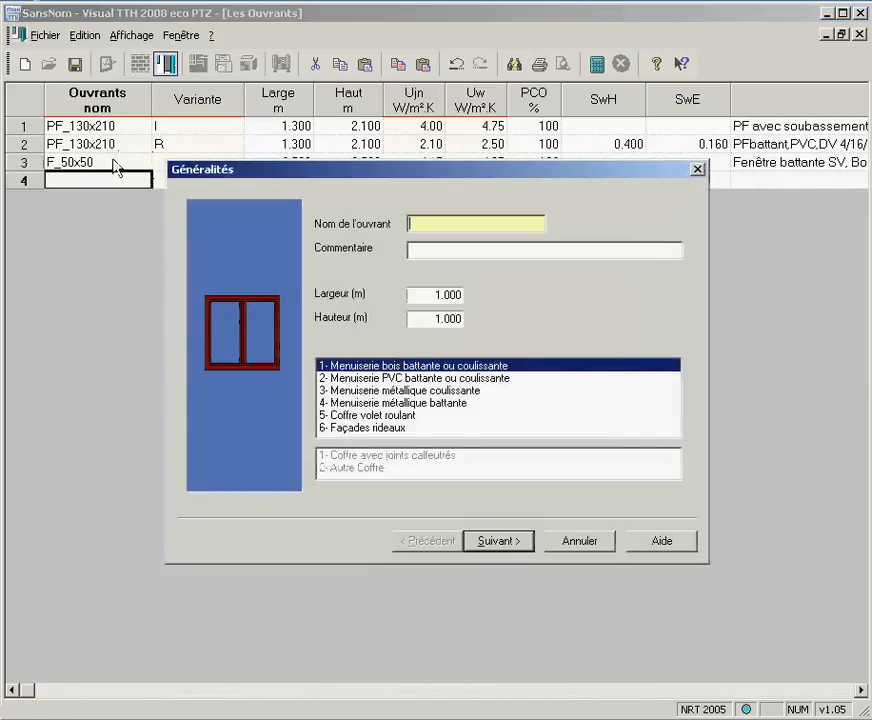
type("Pen")
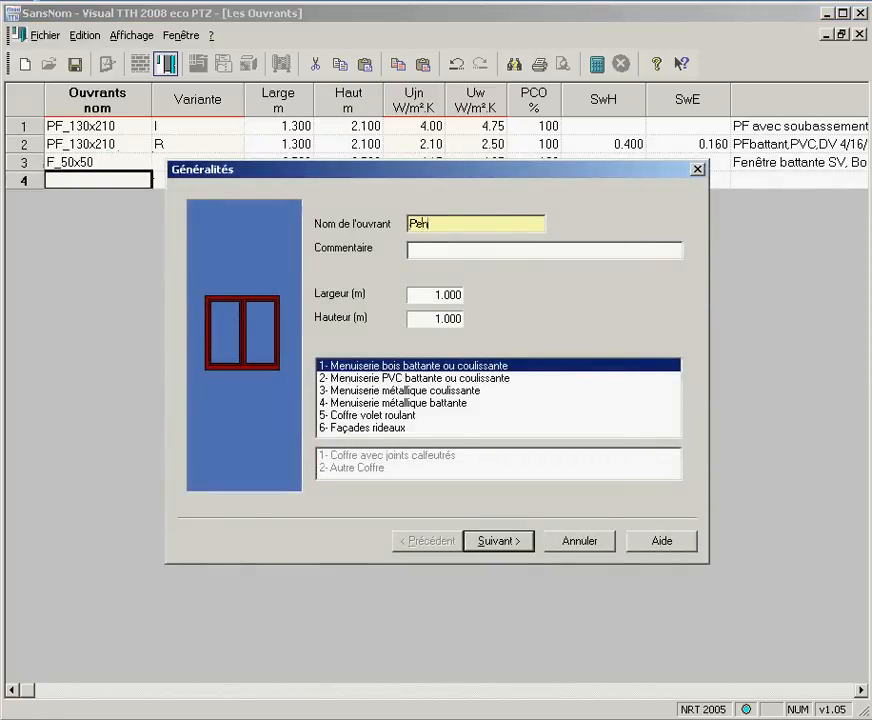
type("tree")
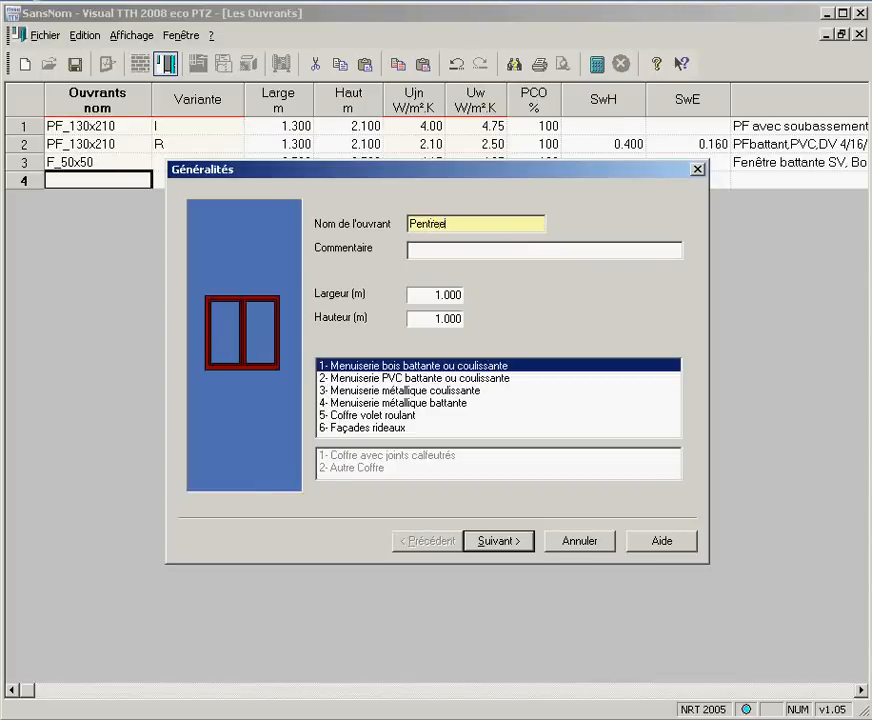
key("Tab")
key("Tab")
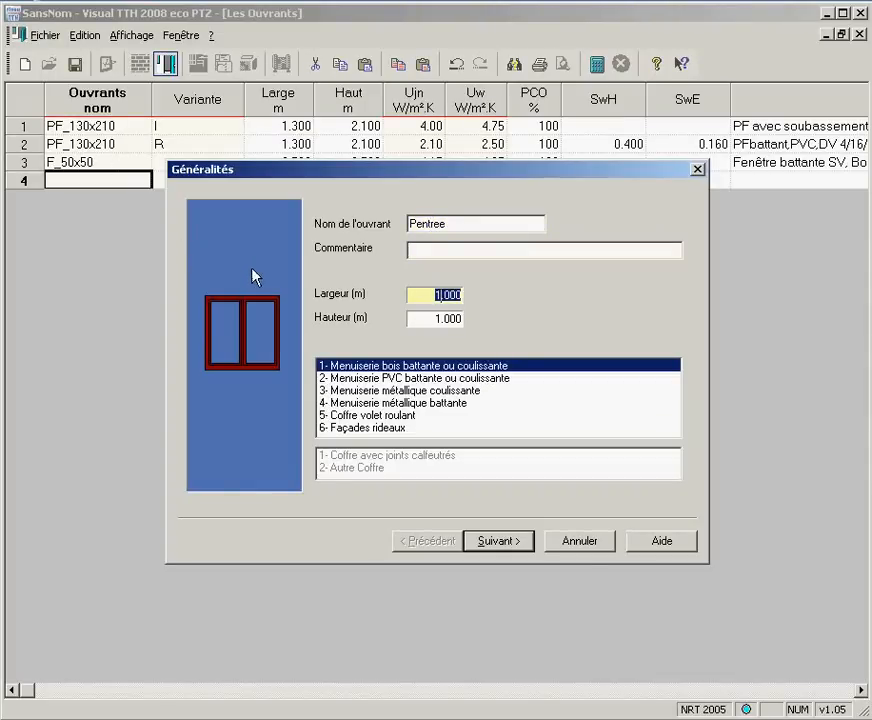
type("0.600")
key("Tab")
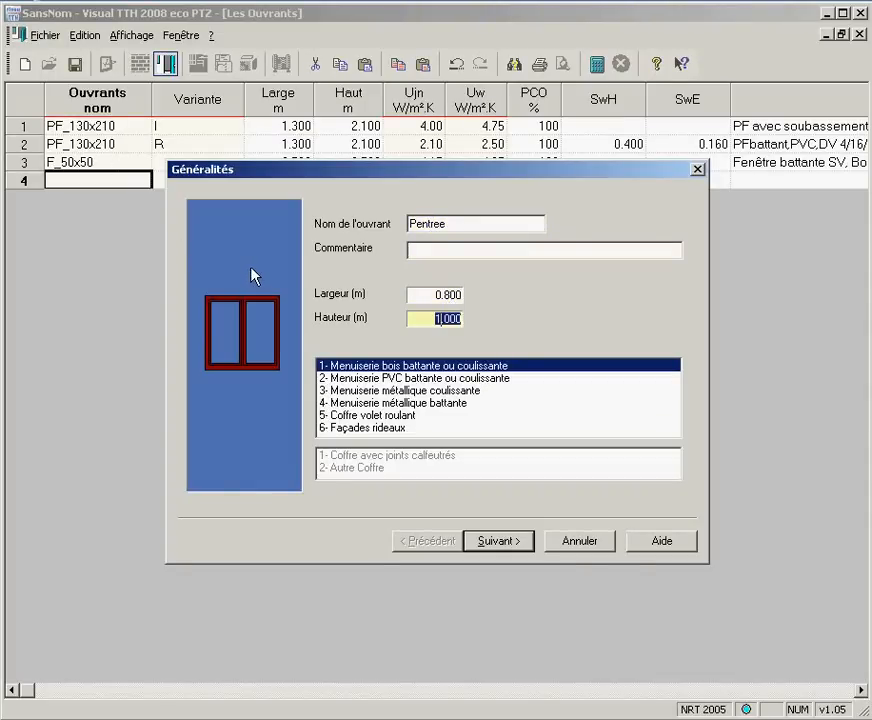
type("2.")
key("Tab")
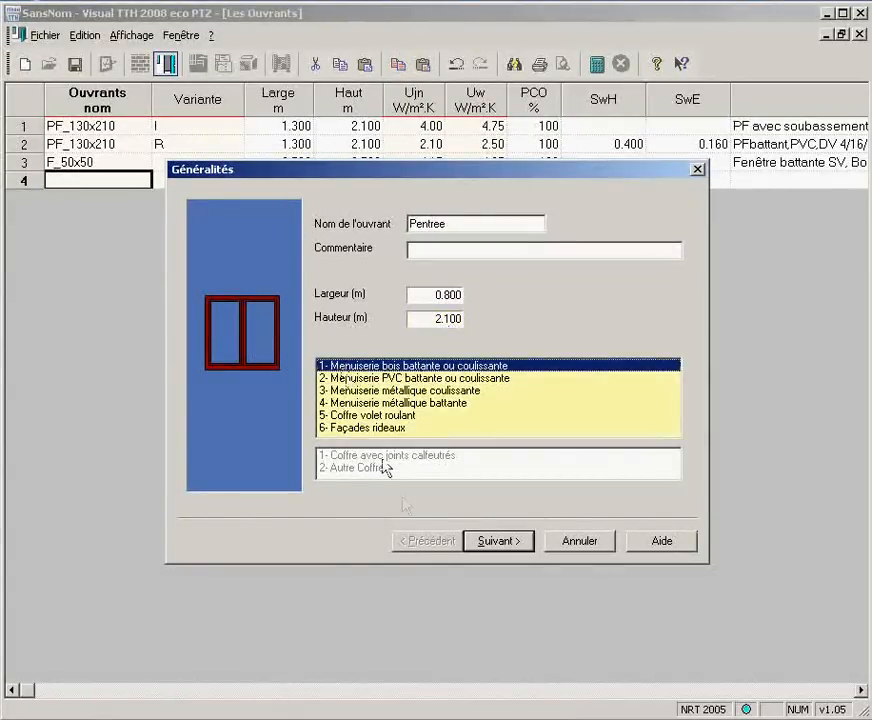
left_click(475, 541)
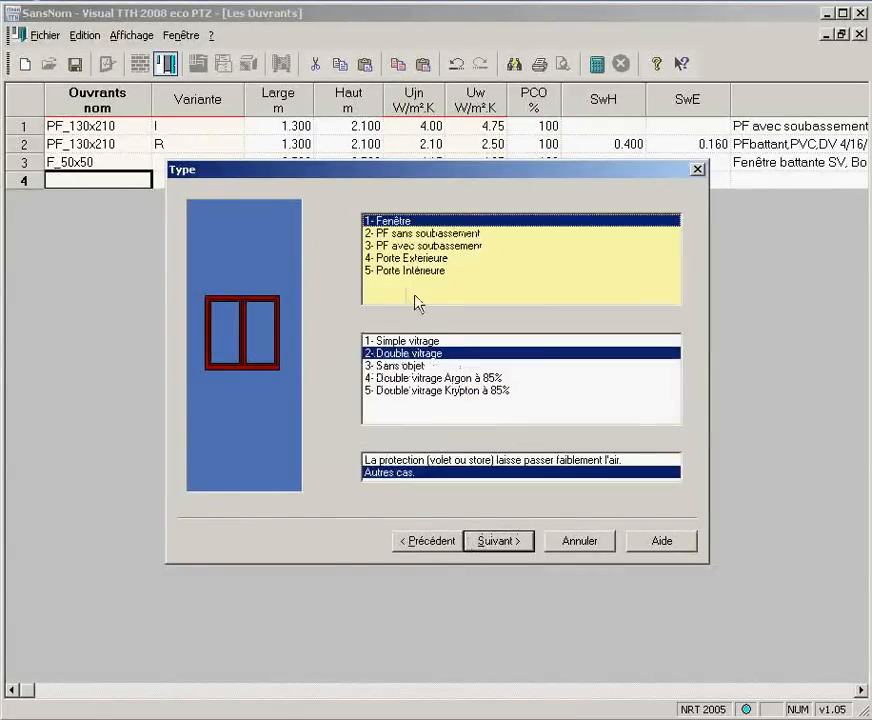
- Define Pentree as Porte Extérieure, Sans objet, Porte non classée avec seuil et joint, and finish with the library entry "Porte extérieure bois opaque"
left_click(416, 258)
left_click(425, 366)
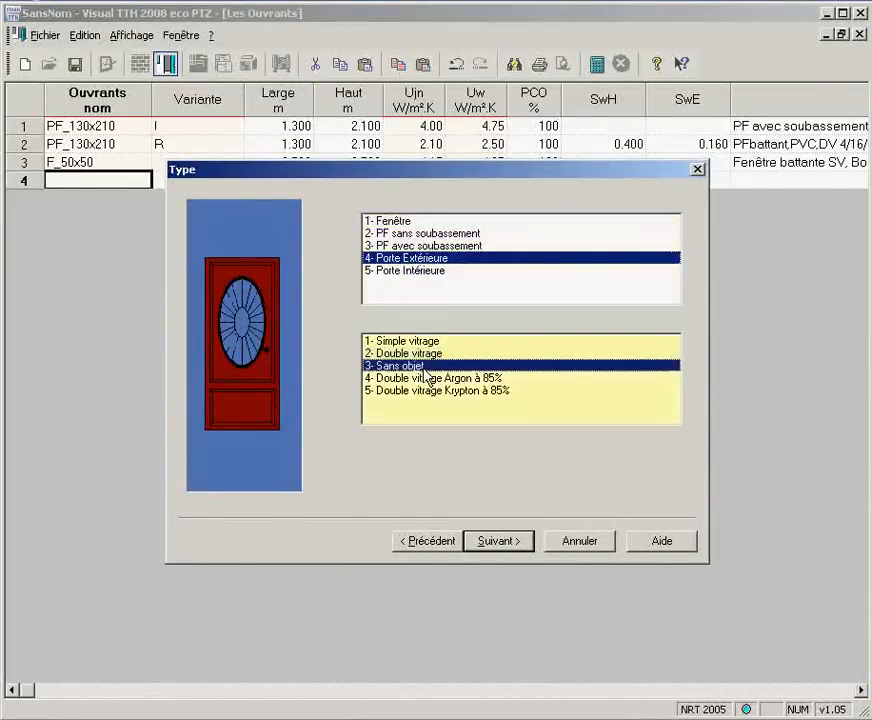
left_click(499, 541)
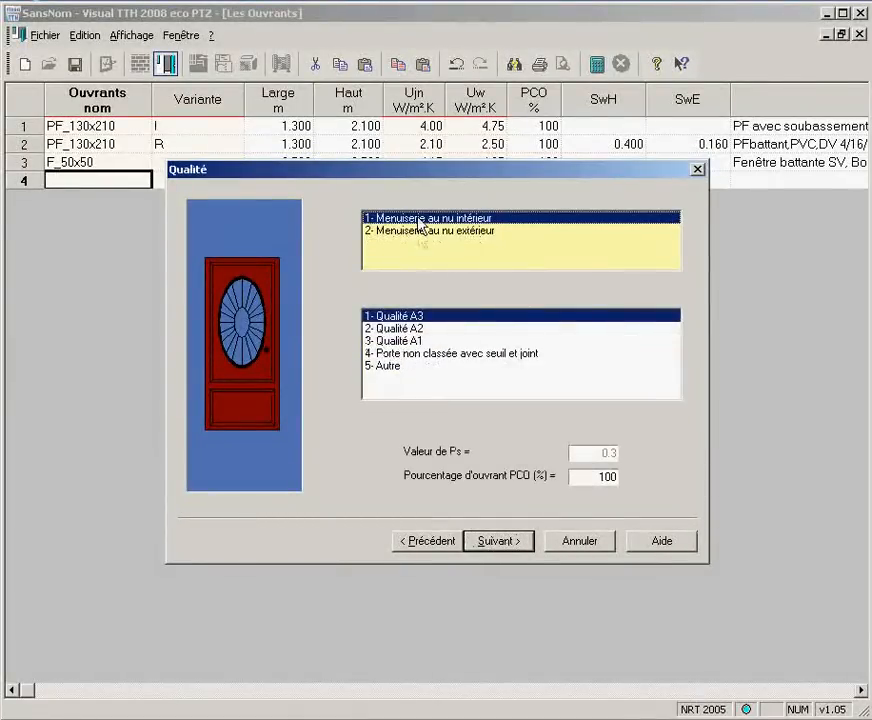
left_click(424, 354)
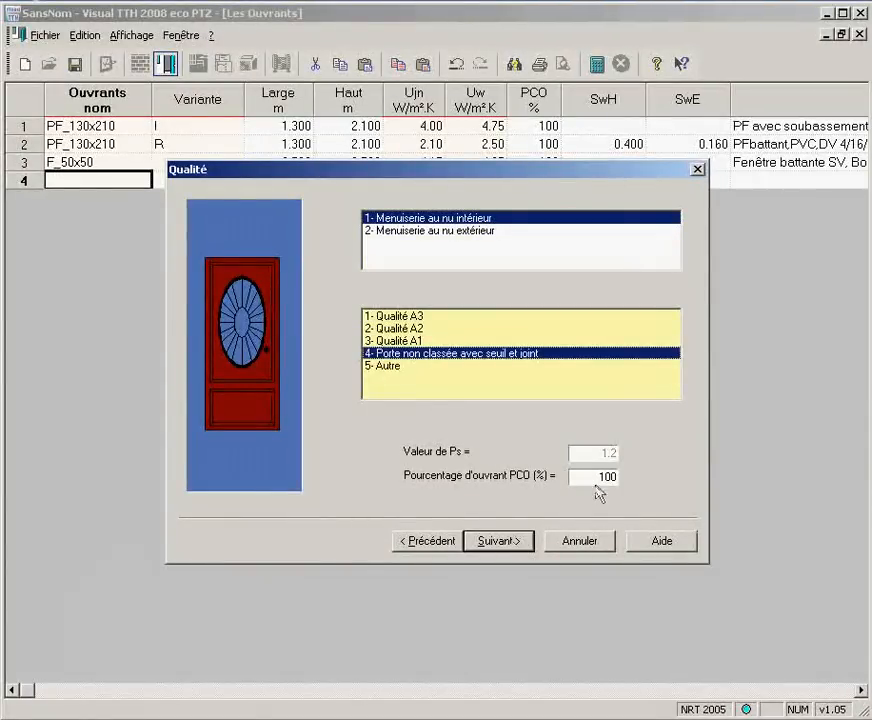
left_click(505, 545)
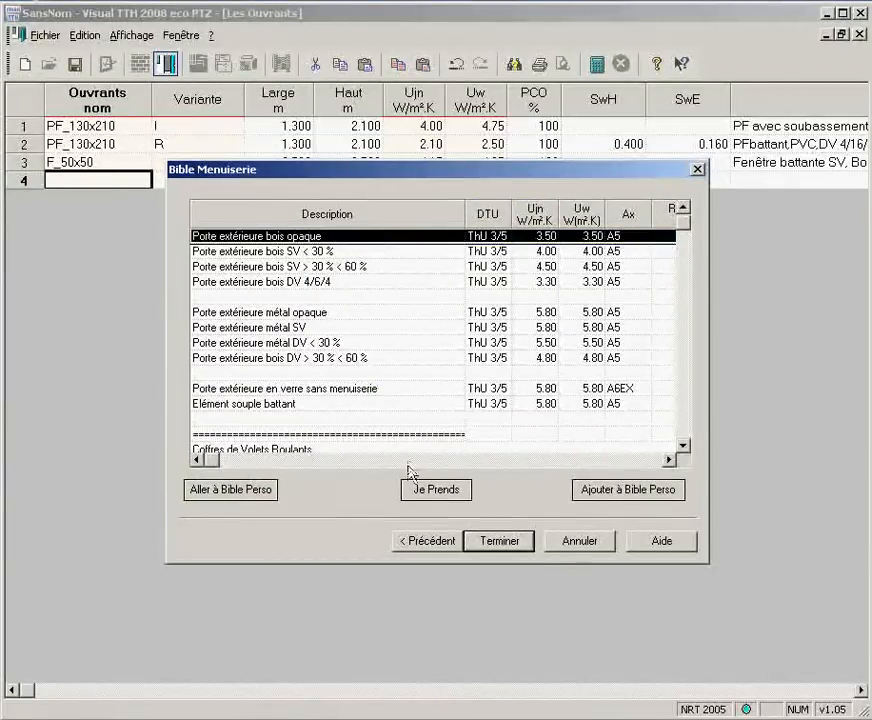
left_click(428, 490)
left_click(505, 545)
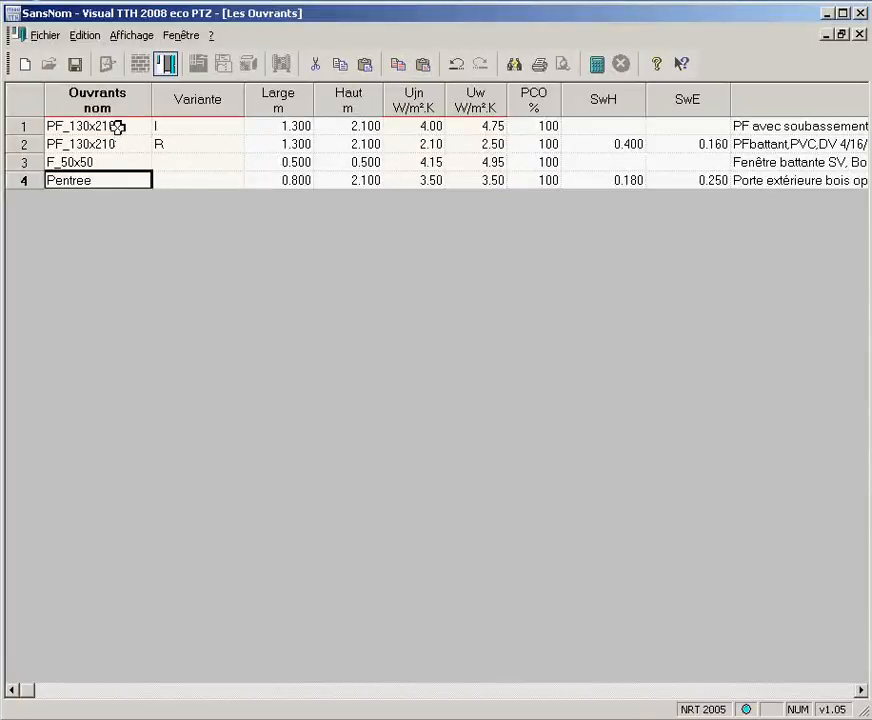
- Check the list of defined openings against the dimensions on the floor plan
left_click_drag(121, 126, 115, 175)
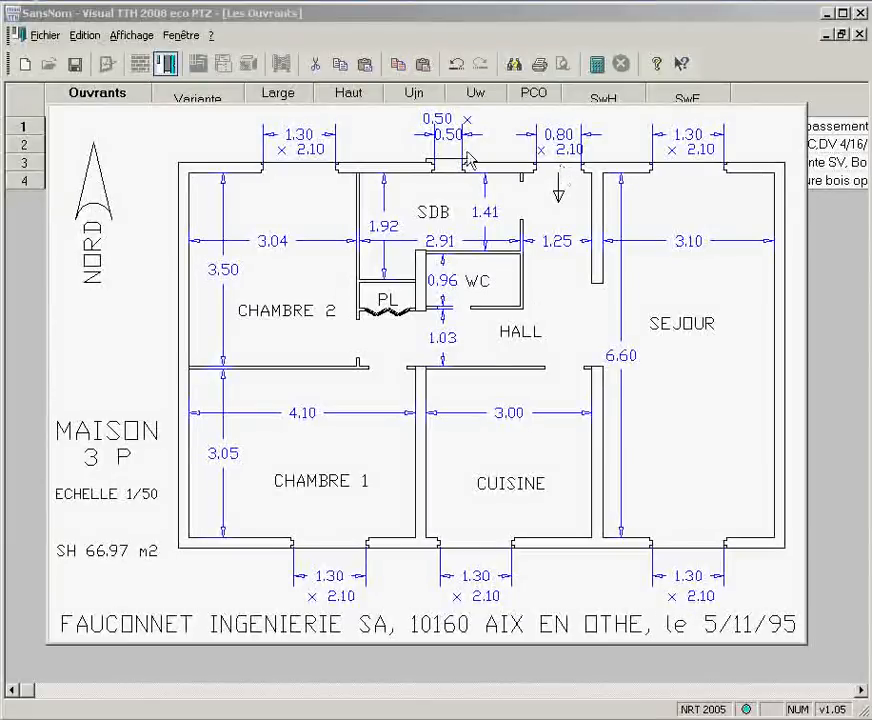
left_click(455, 228)
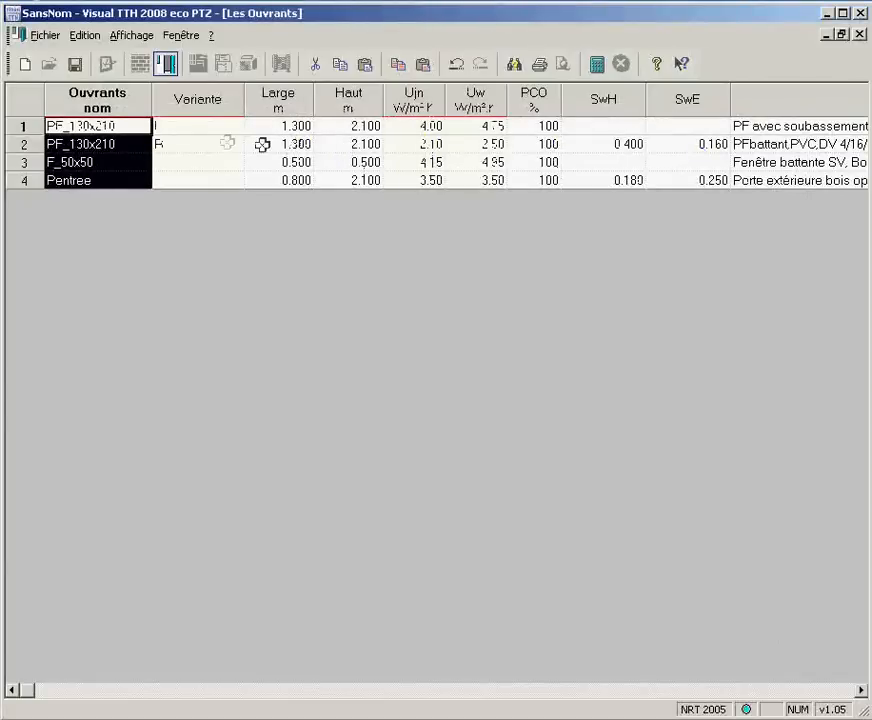
left_click(187, 142)
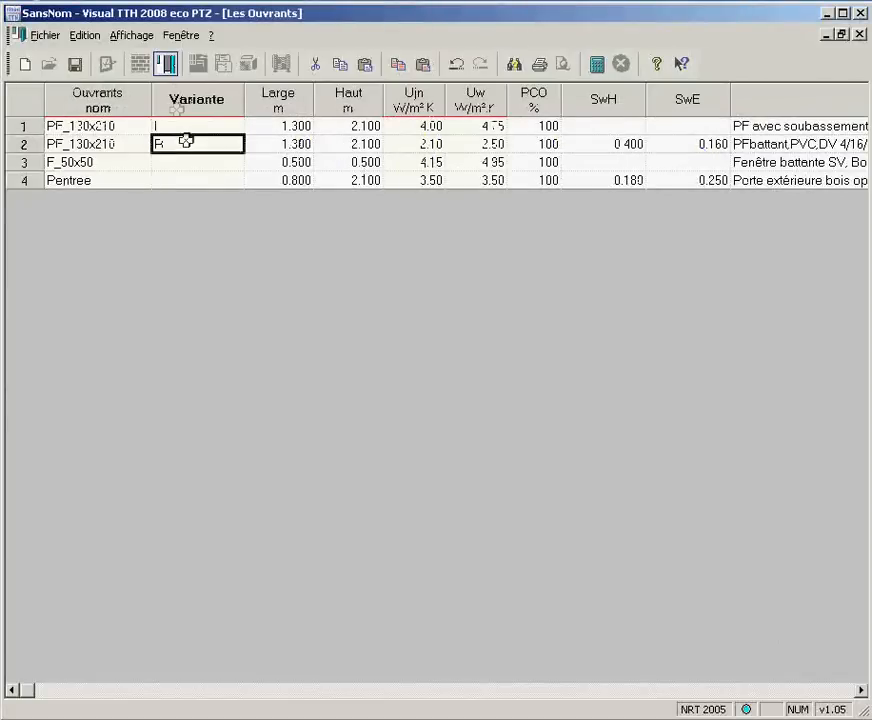
- Leave the openings table and start dwelling 1 as Logement habitation, type T3, labelled "villa"
left_click(167, 66)
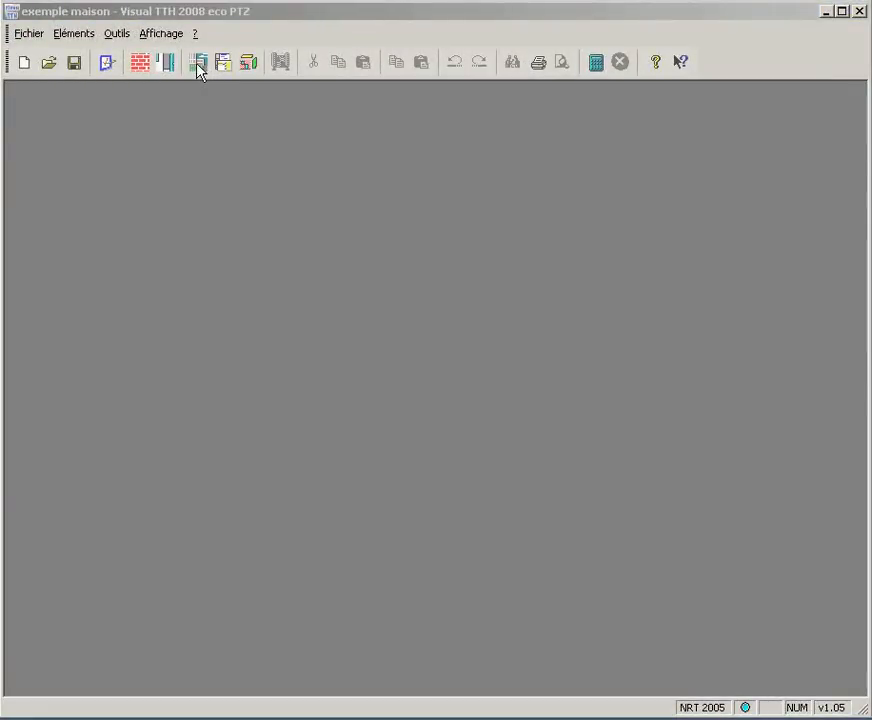
left_click(198, 63)
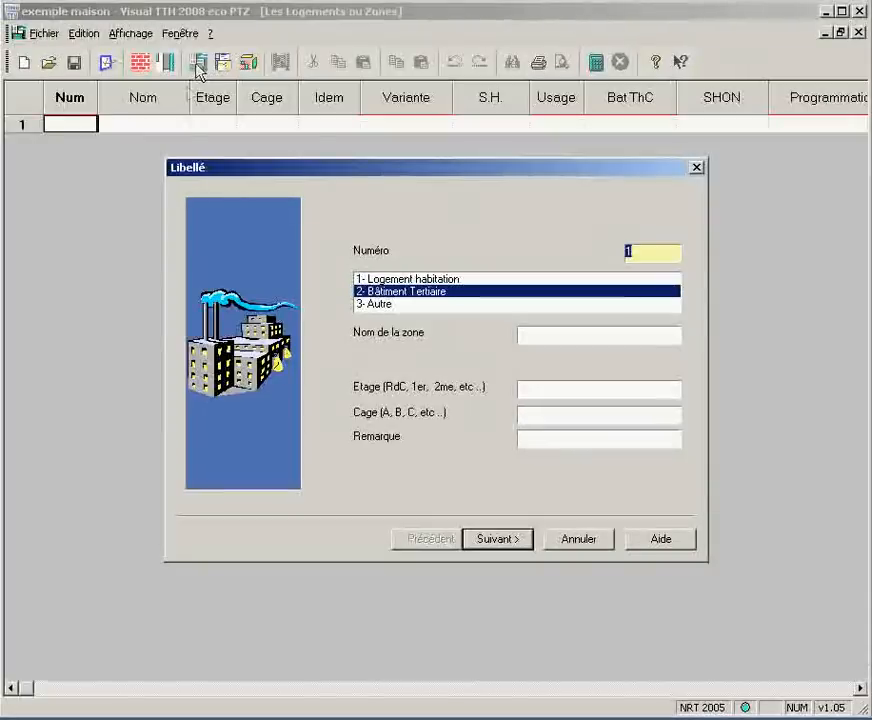
left_click(458, 282)
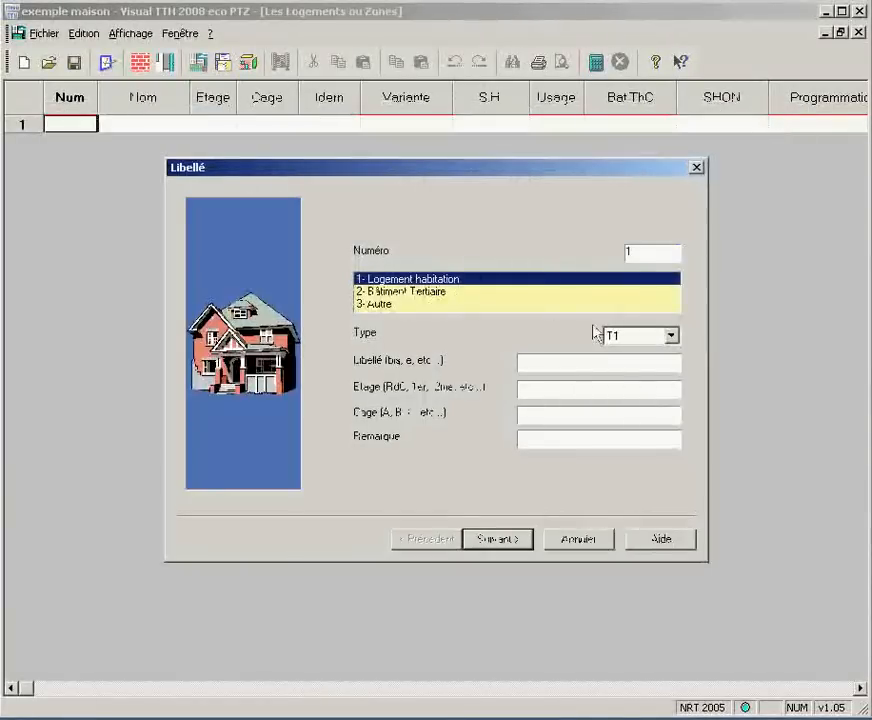
left_click(610, 336)
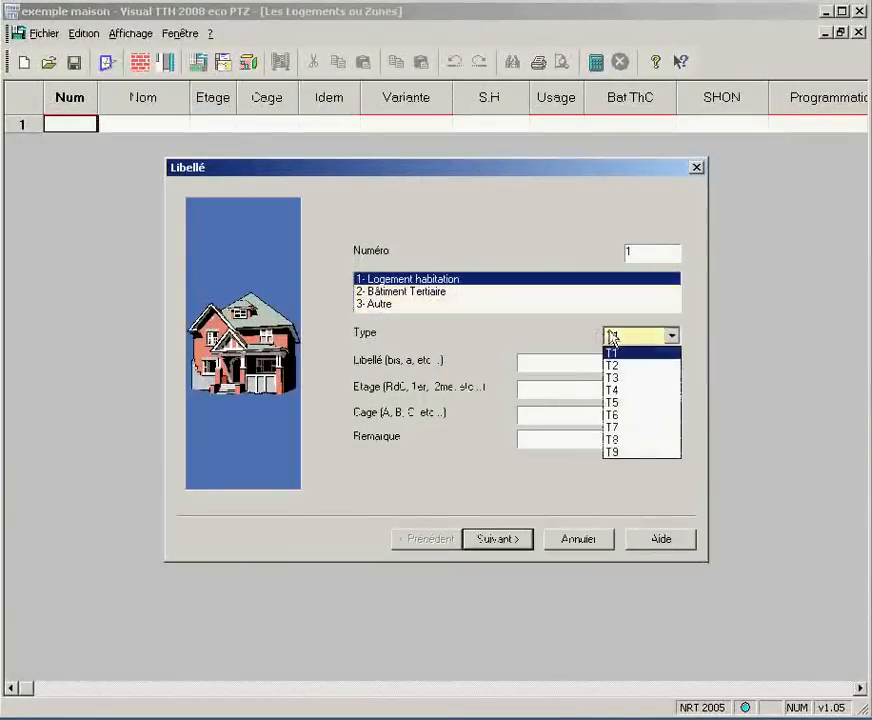
left_click(615, 378)
left_click(558, 362)
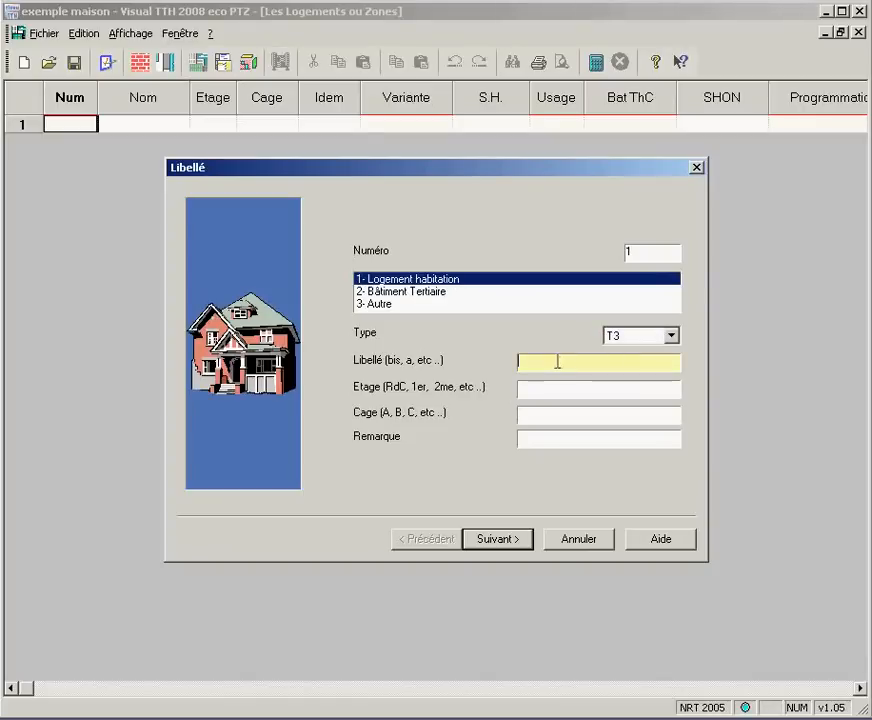
type("villa")
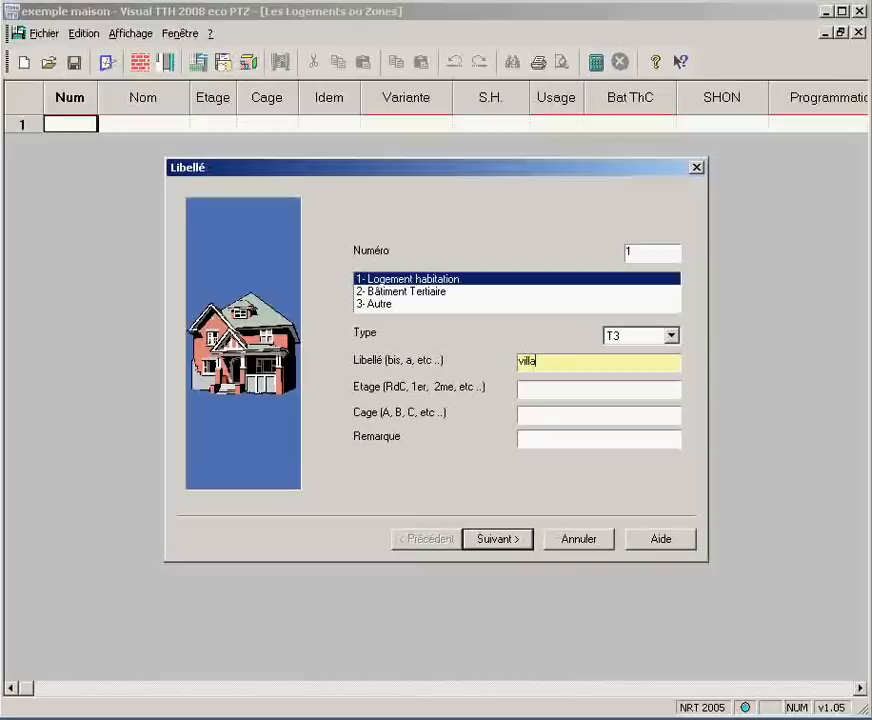
left_click(500, 542)
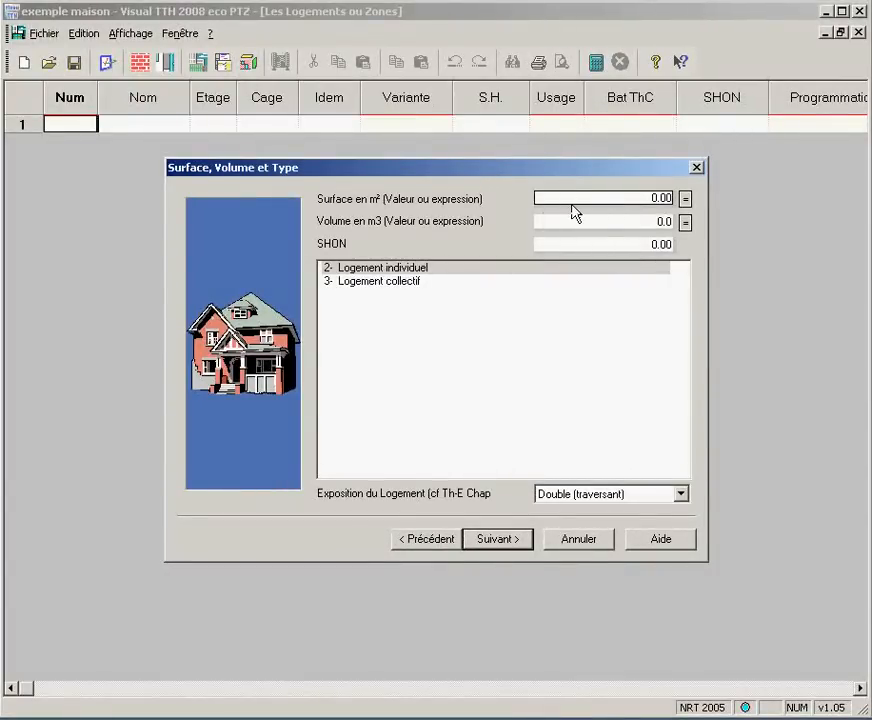
- Set the dwelling's surface to 66.97 m² and SHON to 68.97, as Logement individuel with VMC "Auto-réglable ou hygro-réglable Normale"
left_click(573, 204)
type("66.97")
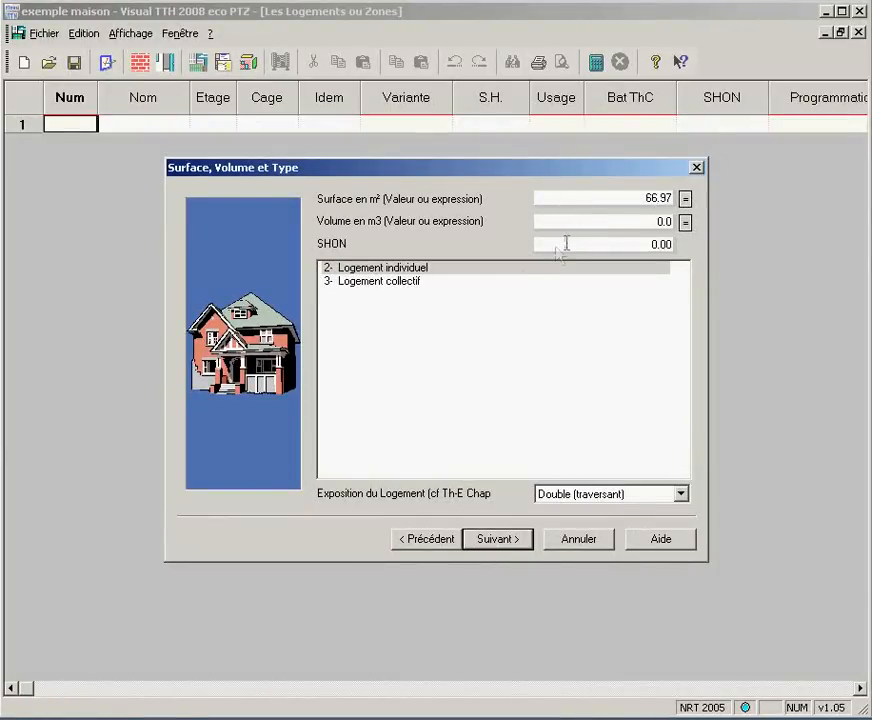
left_click(502, 270)
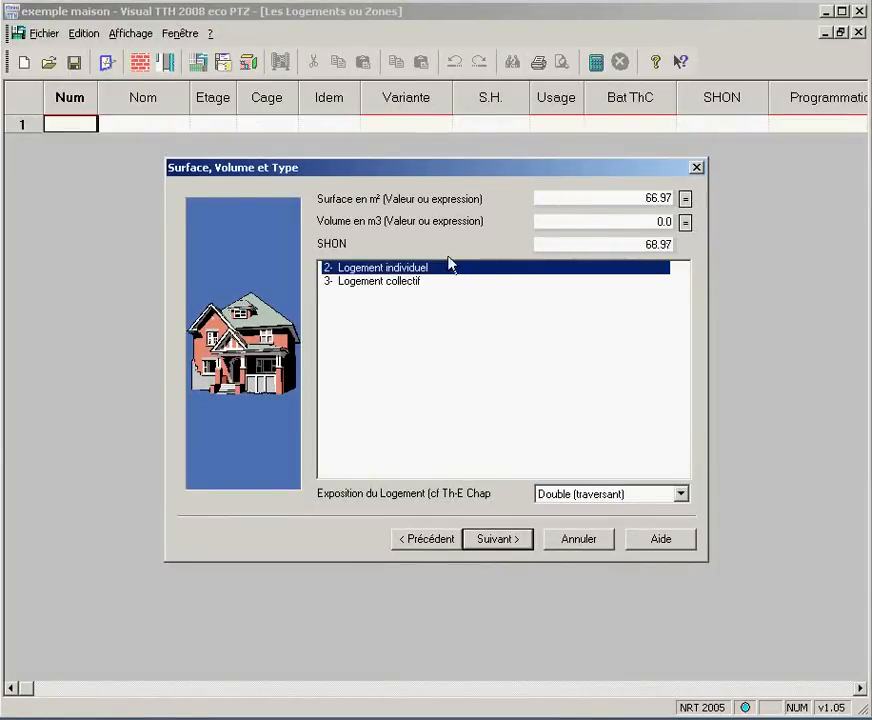
left_click(503, 545)
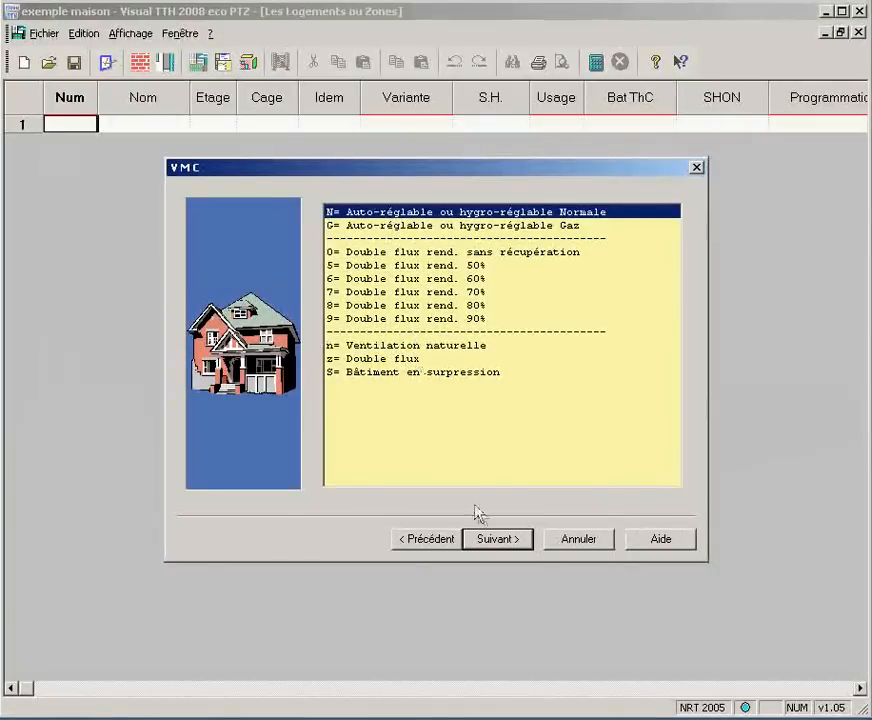
left_click(526, 548)
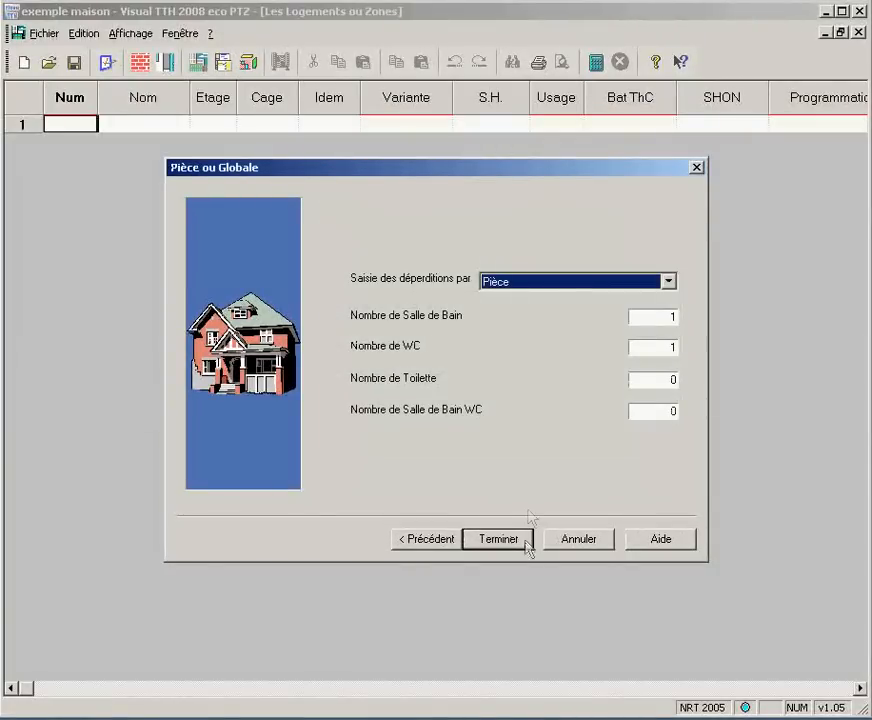
- Keep heat-loss entry by Pièce with 1 Salle de Bain and 1 WC, and finish the dwelling definition
left_click(514, 285)
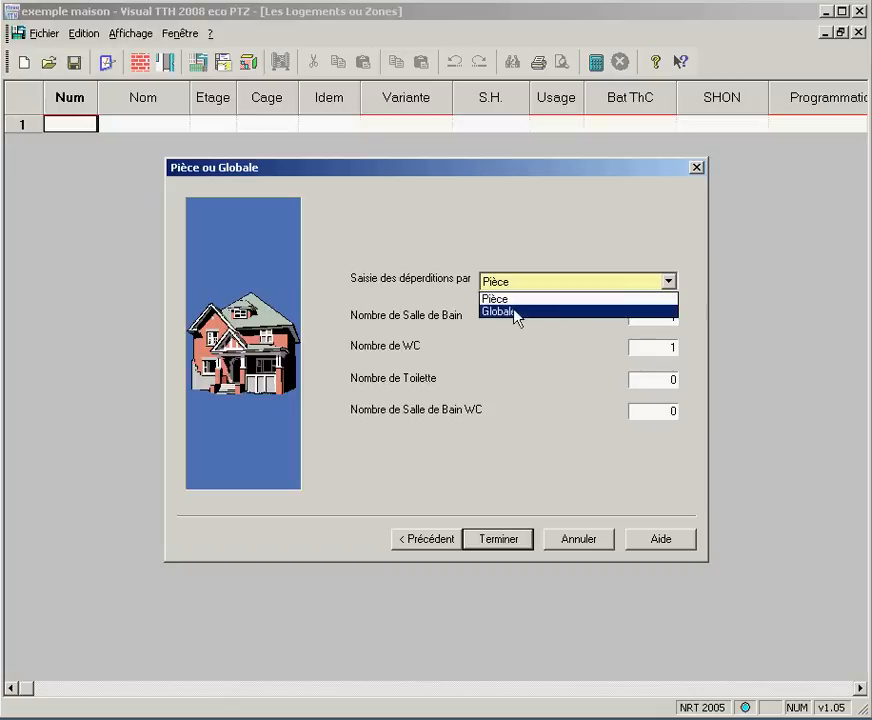
key("Return")
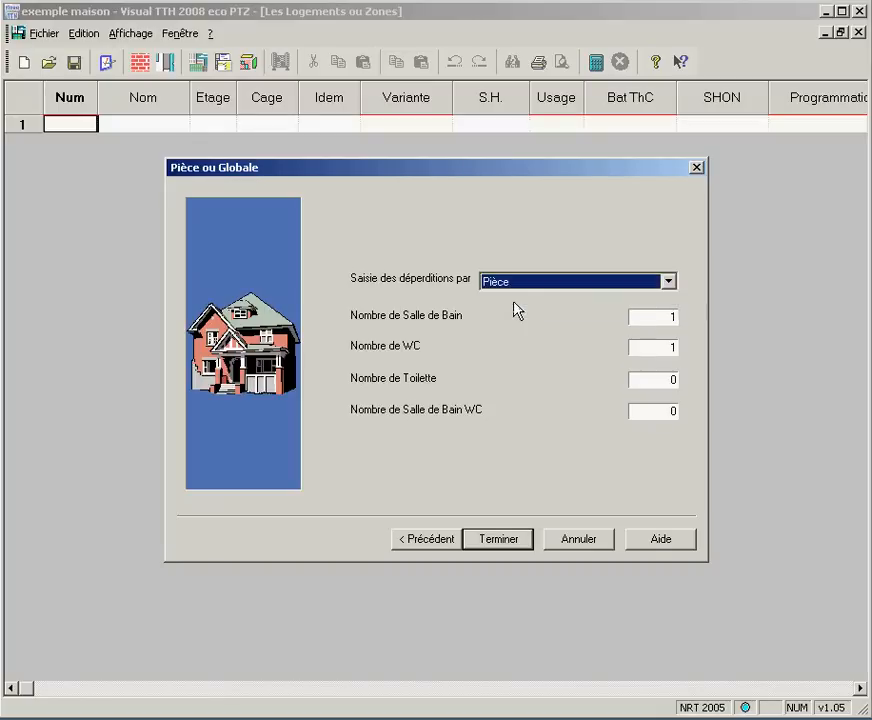
left_click(658, 318)
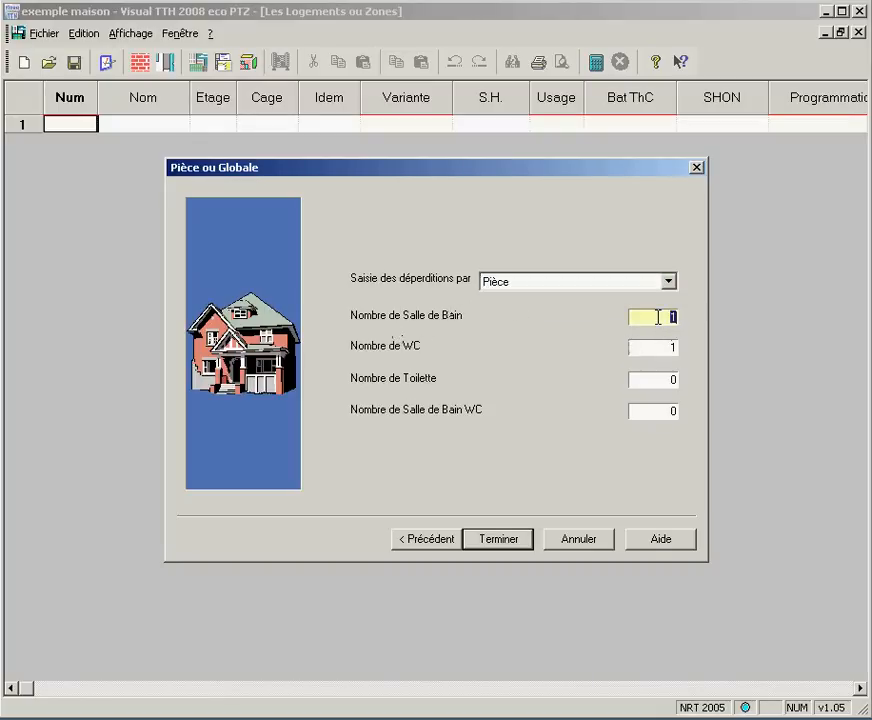
left_click(662, 347)
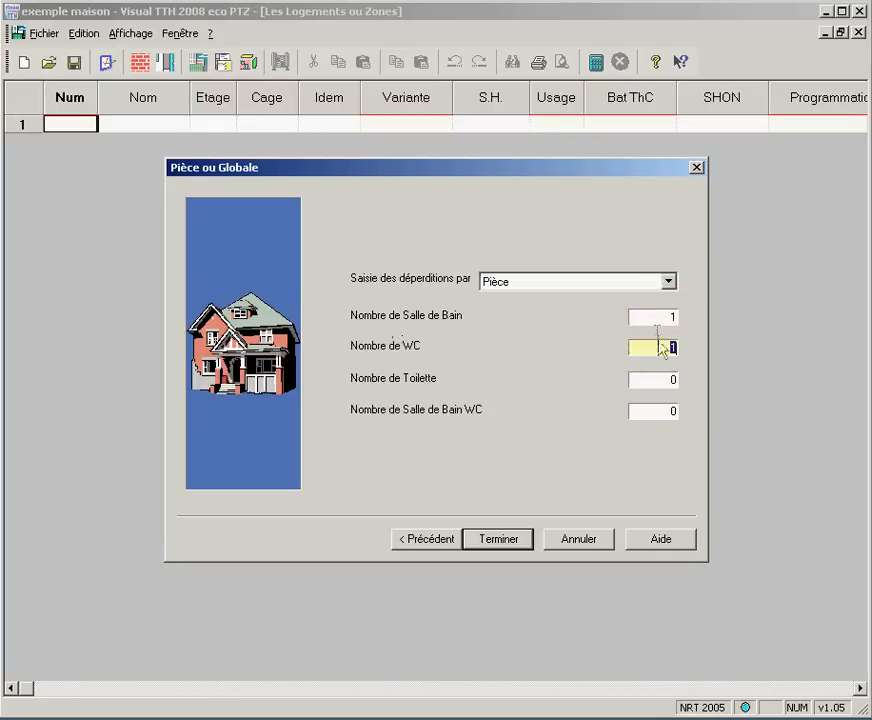
left_click(497, 539)
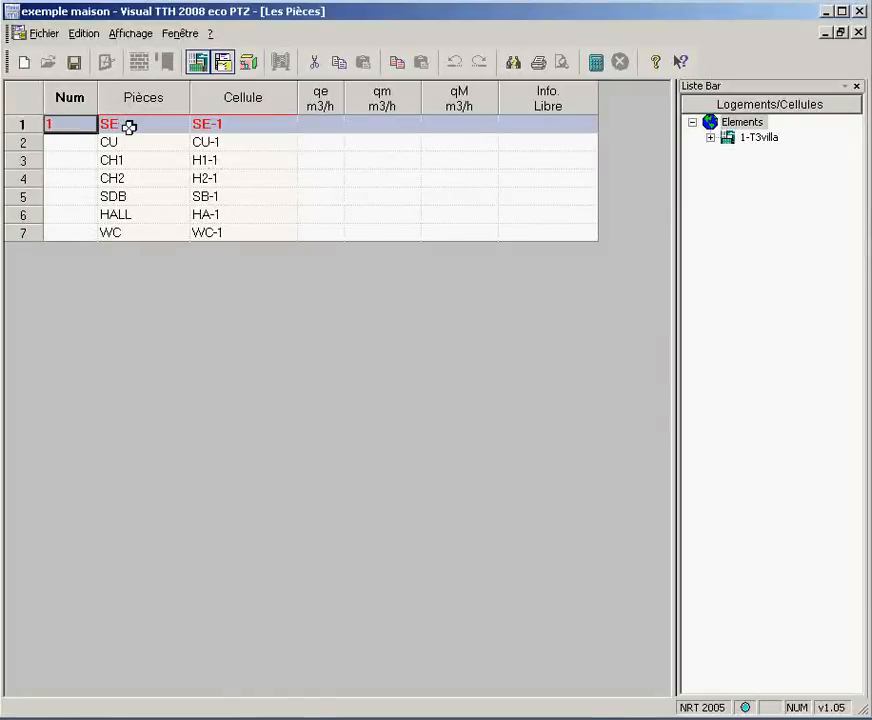
- Review the list of rooms generated for the T3 villa
left_click_drag(130, 124, 136, 235)
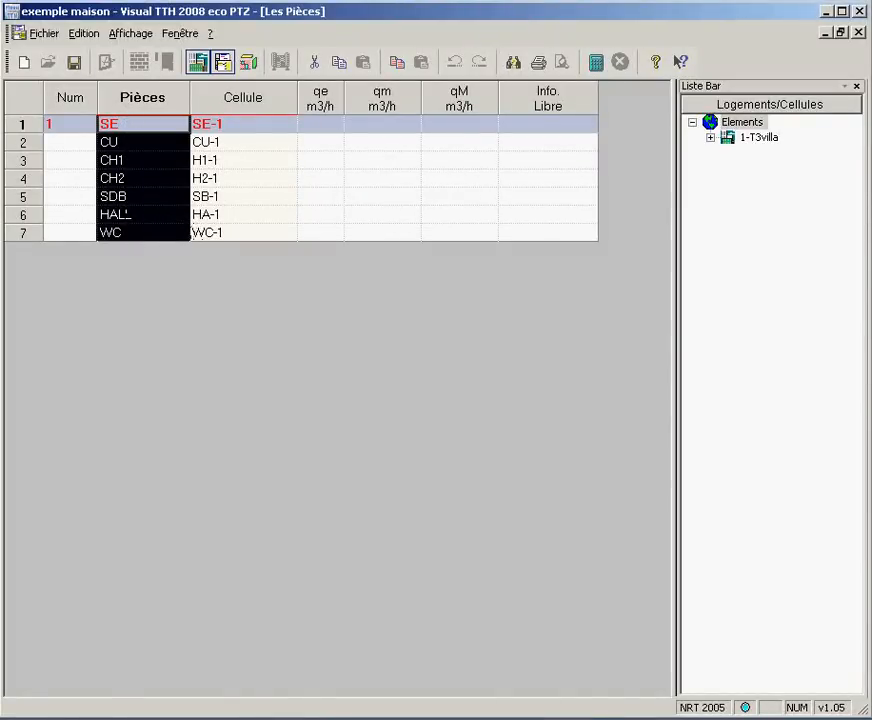
left_click(167, 123)
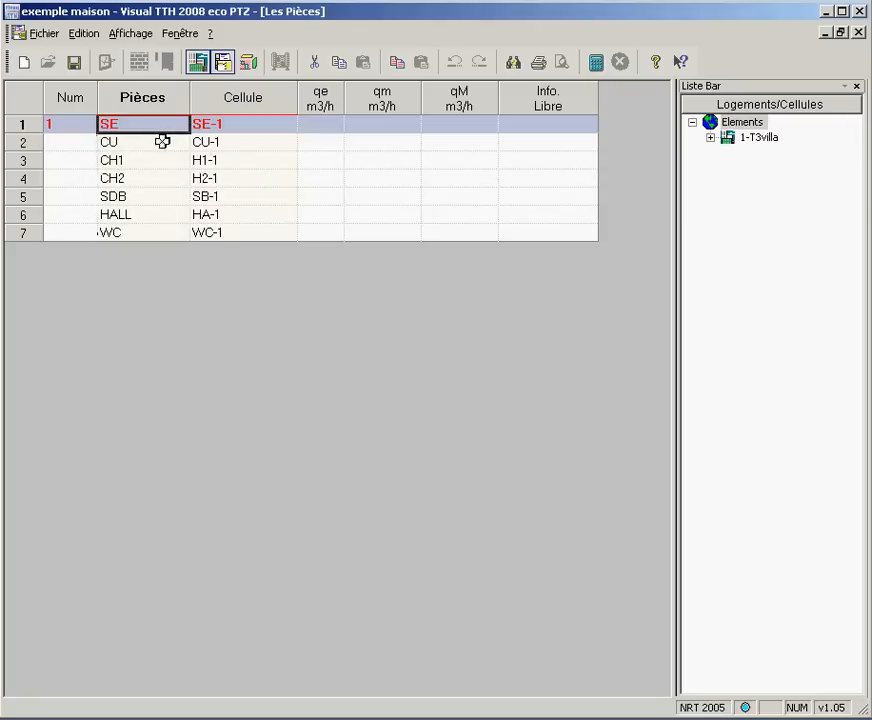
left_click(163, 141)
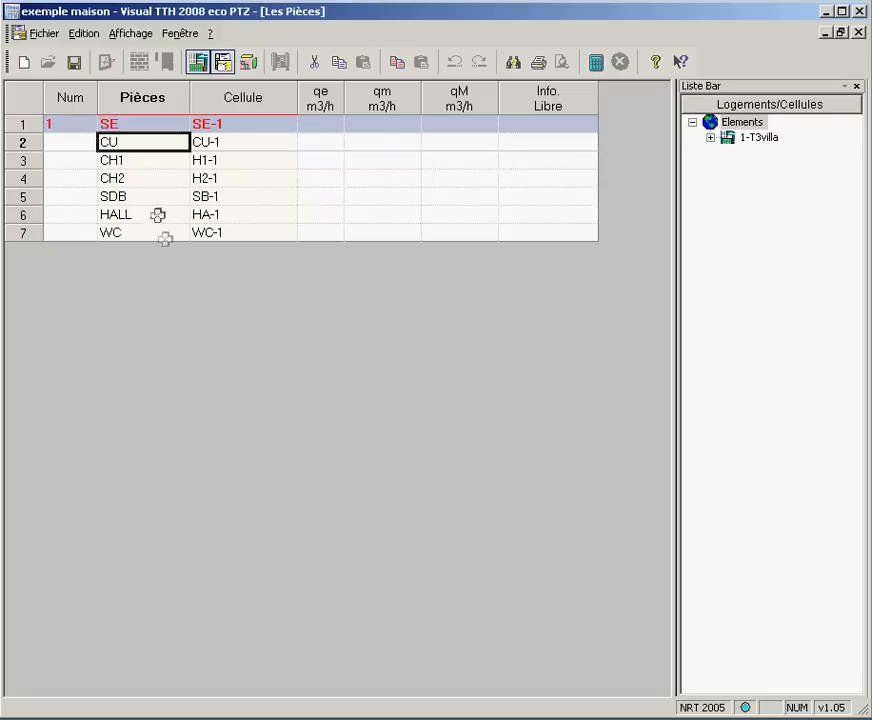